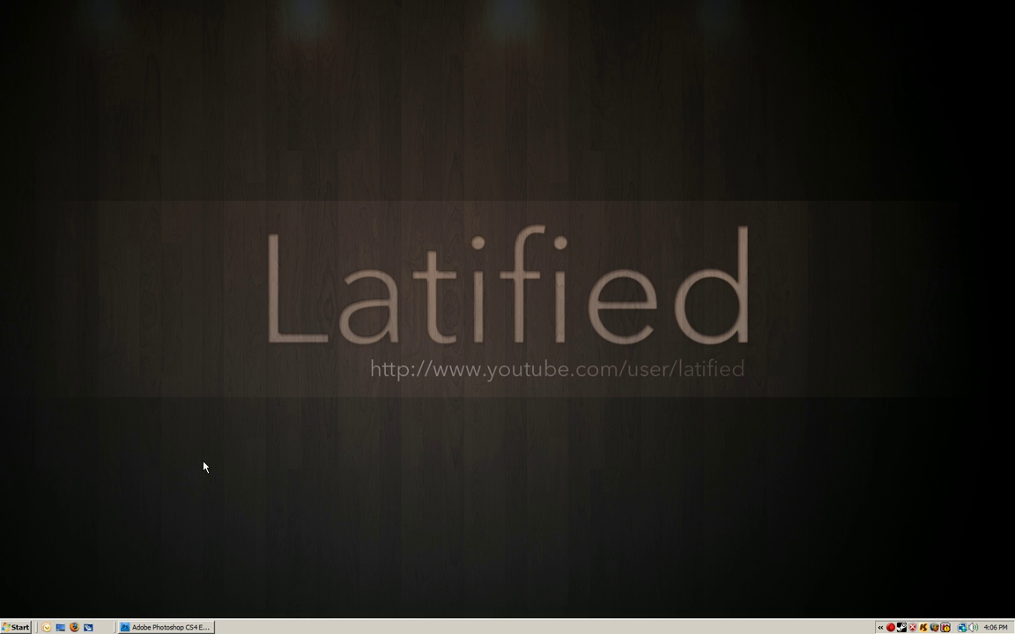
# Switch to Adobe Photoshop and look over the youtubetemplate.psd layout, first as a whole and then at actual size
pyautogui.click(165, 627)
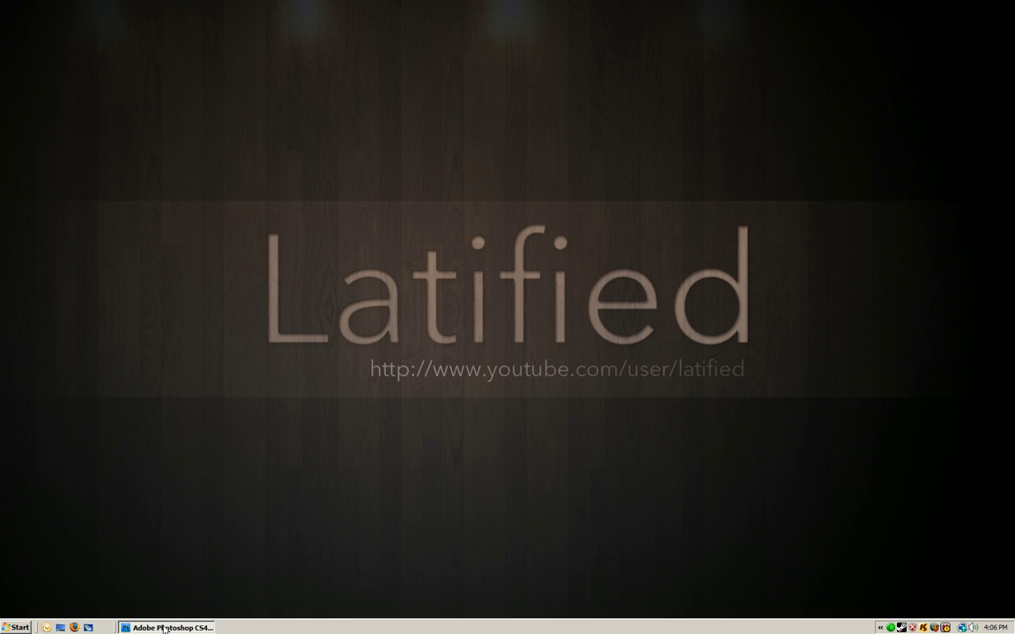
pyautogui.moveTo(416, 255); pyautogui.dragTo(476, 211)
pyautogui.rightClick(474, 215)
pyautogui.click(476, 217)
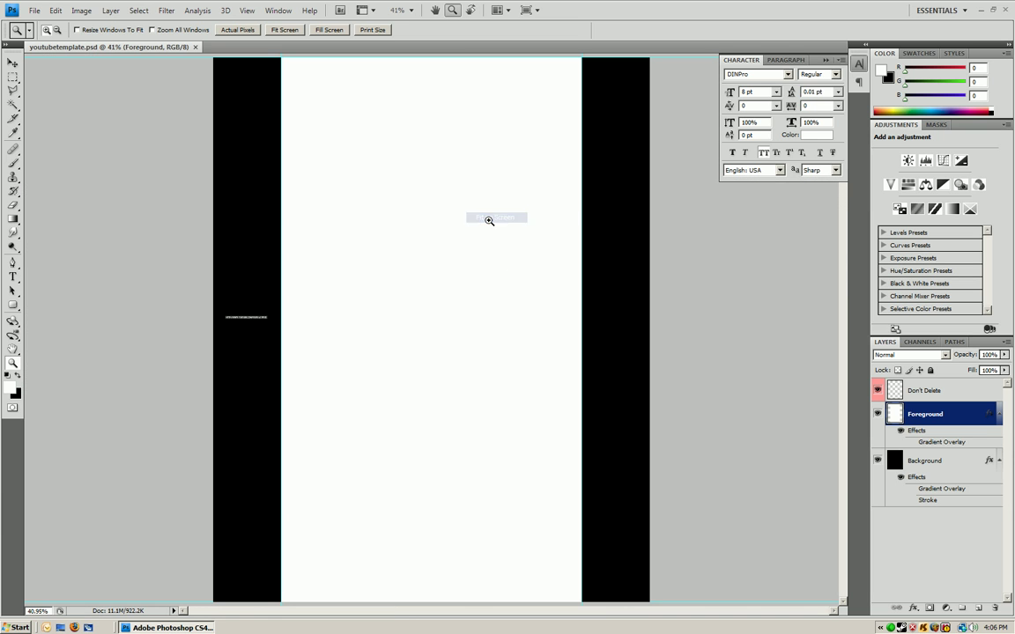
pyautogui.rightClick(424, 184)
pyautogui.click(432, 199)
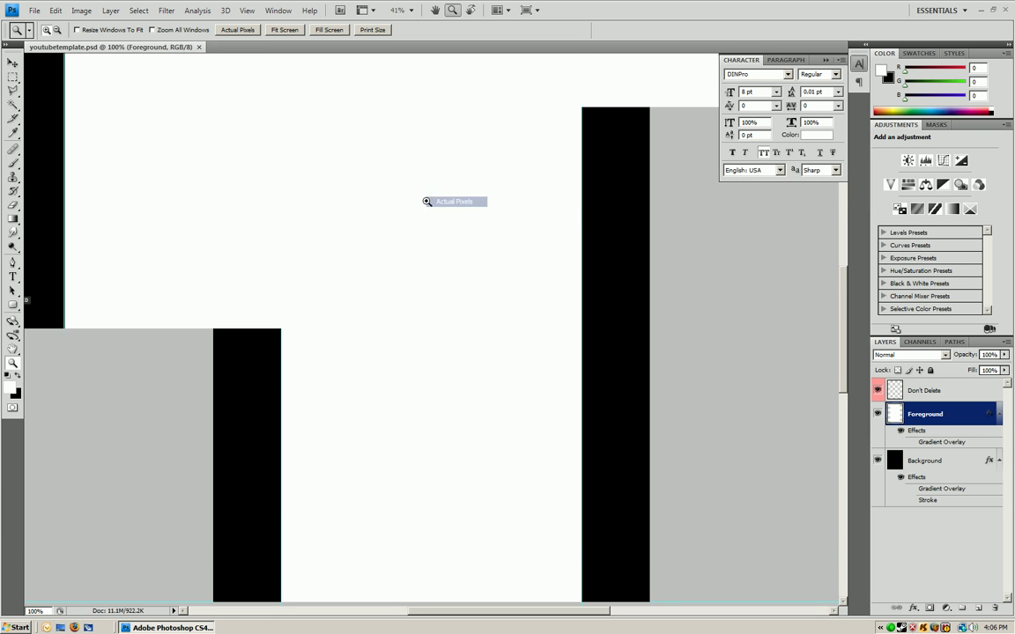
pyautogui.moveTo(425, 199); pyautogui.dragTo(447, 225)
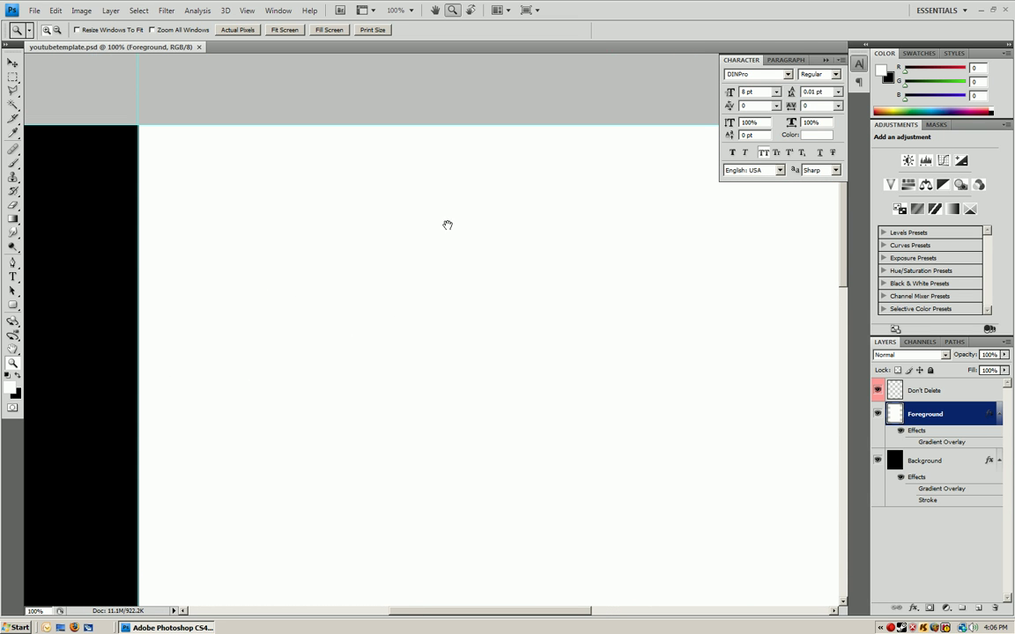
# Enable a Gradient Overlay in the Background layer's blending options
pyautogui.click(949, 463)
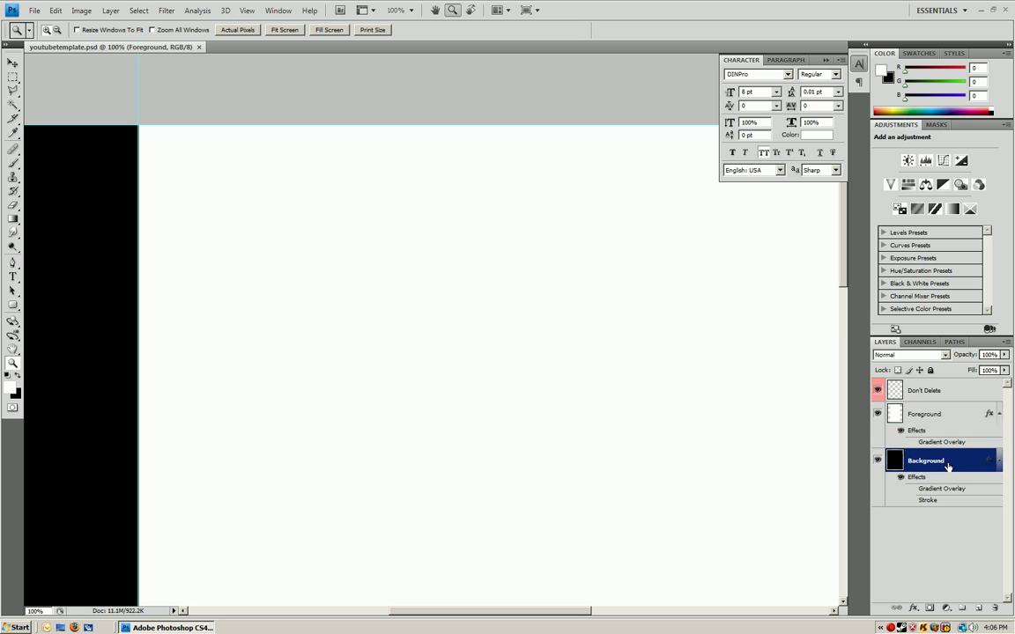
pyautogui.rightClick(937, 464)
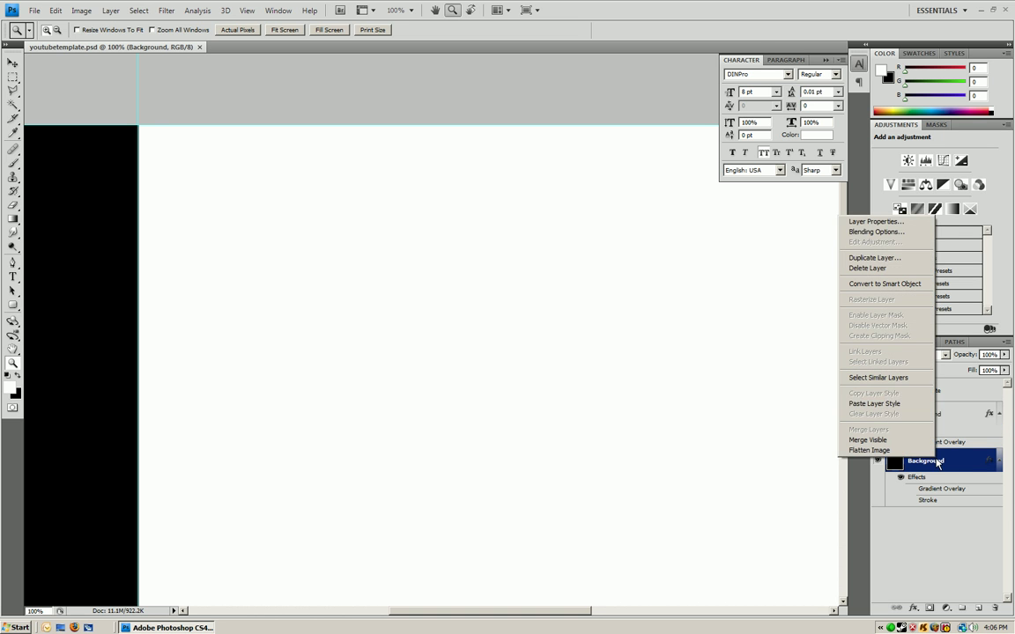
pyautogui.click(881, 232)
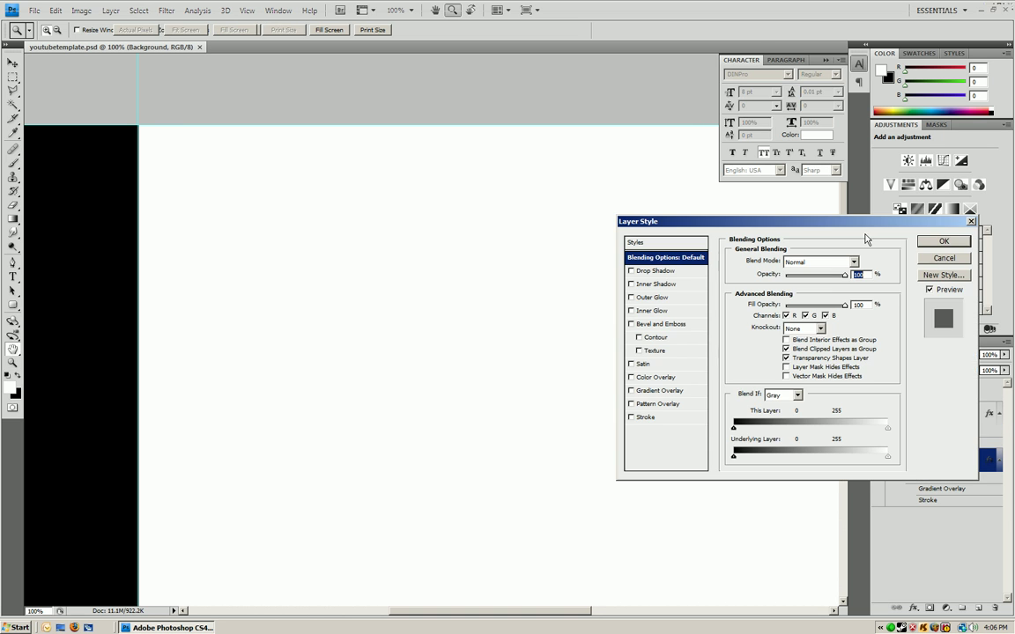
pyautogui.click(663, 392)
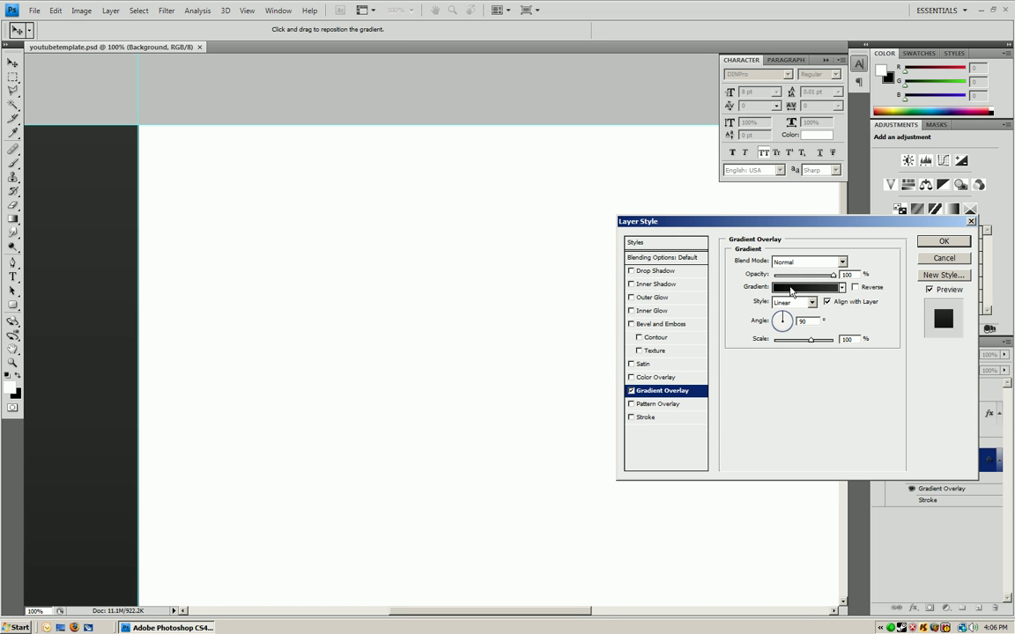
# Change the starting color stop of the Background gradient to dark red and apply the layer style
pyautogui.click(790, 289)
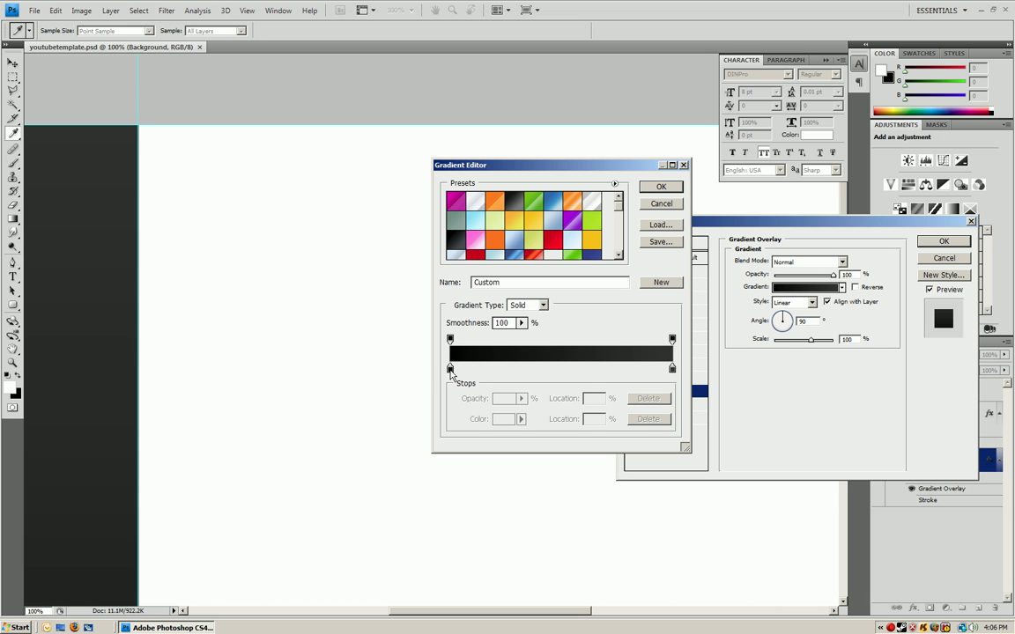
pyautogui.click(451, 369)
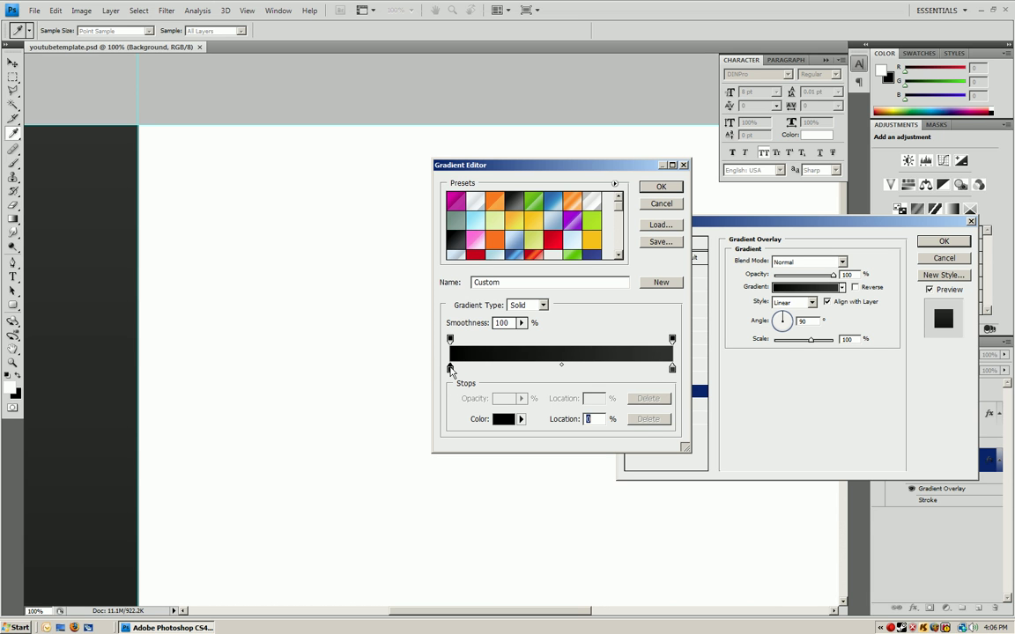
pyautogui.doubleClick(450, 369)
pyautogui.moveTo(767, 445)
pyautogui.mouseDown()
pyautogui.moveTo(770, 487)
pyautogui.moveTo(764, 468)
pyautogui.moveTo(777, 454)
pyautogui.mouseUp()
pyautogui.press('Return')
pyautogui.click(660, 190)
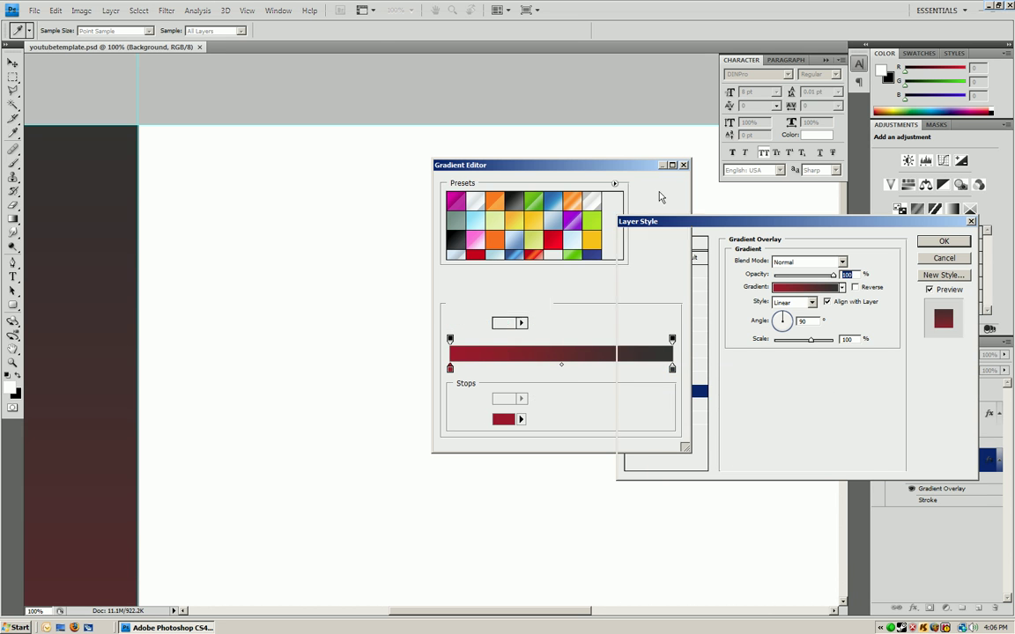
pyautogui.press('Return')
pyautogui.press('z')
pyautogui.rightClick(205, 350)
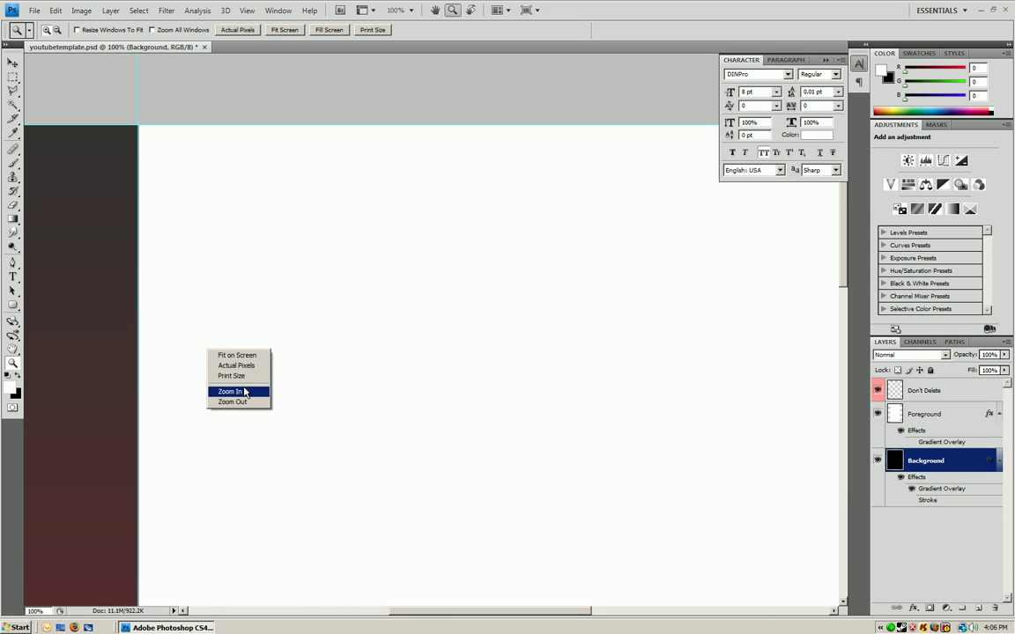
pyautogui.rightClick(345, 295)
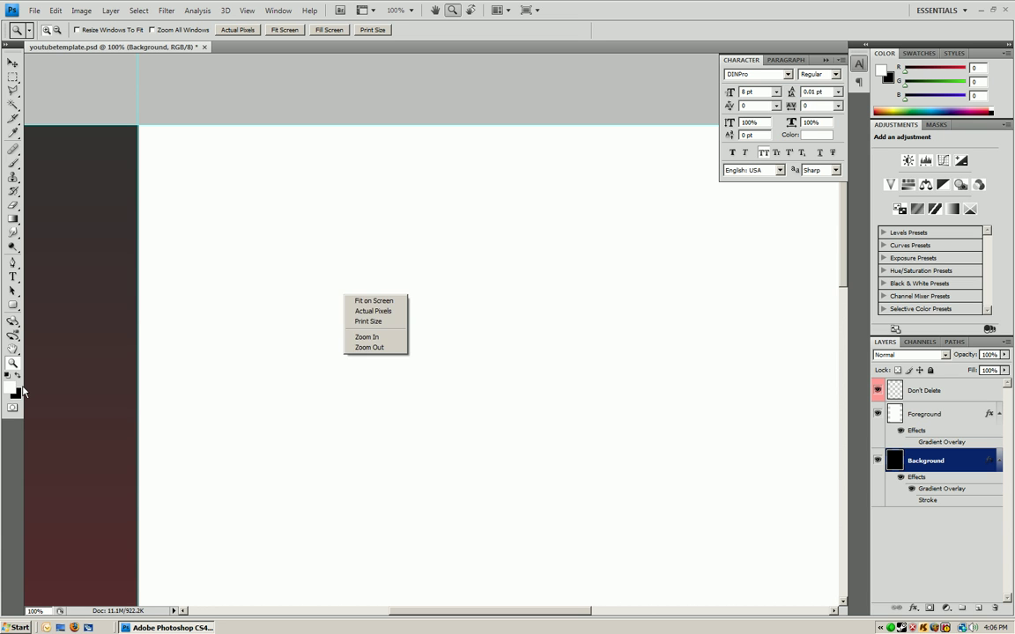
pyautogui.click(11, 364)
pyautogui.rightClick(278, 352)
pyautogui.click(293, 360)
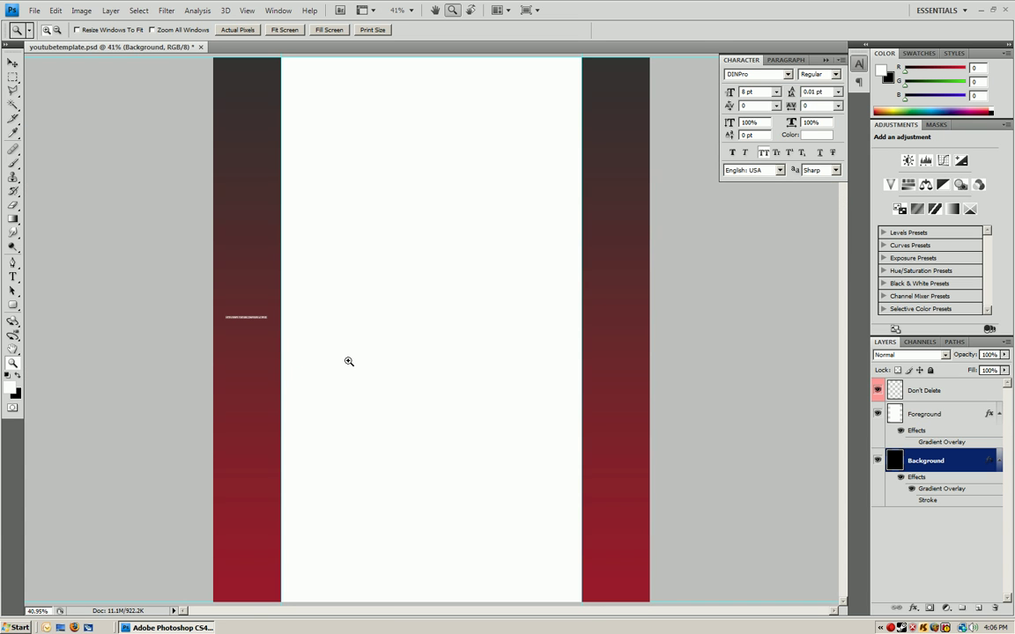
pyautogui.click(926, 416)
pyautogui.rightClick(938, 414)
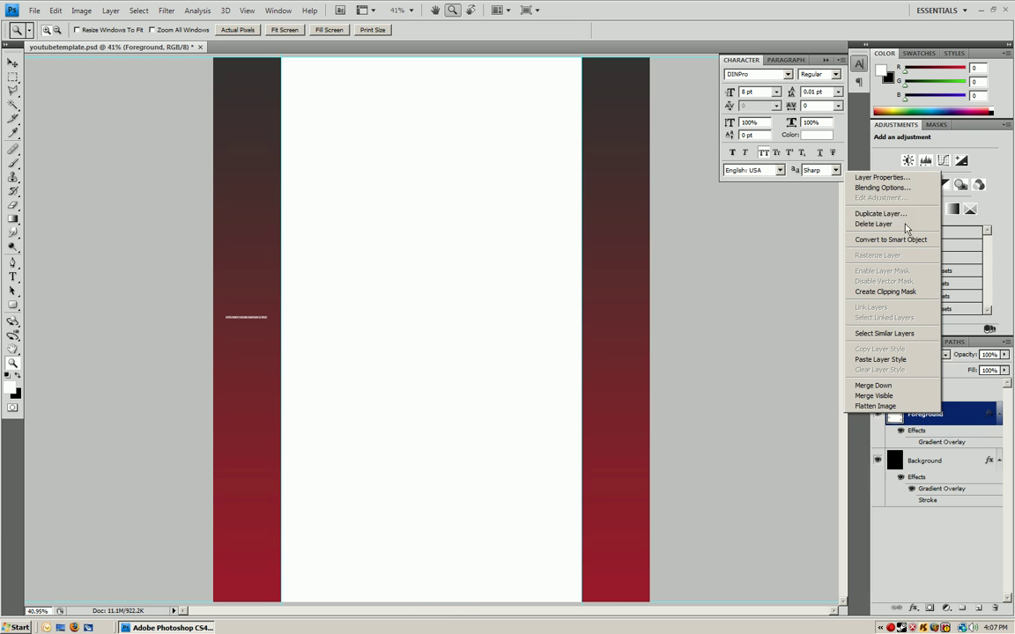
pyautogui.click(892, 190)
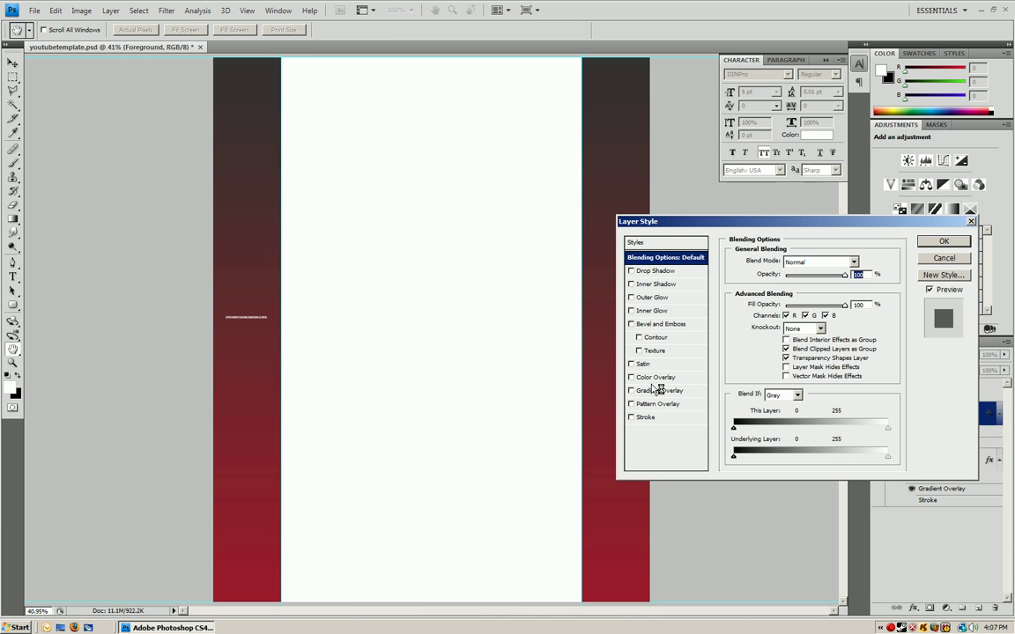
pyautogui.click(943, 258)
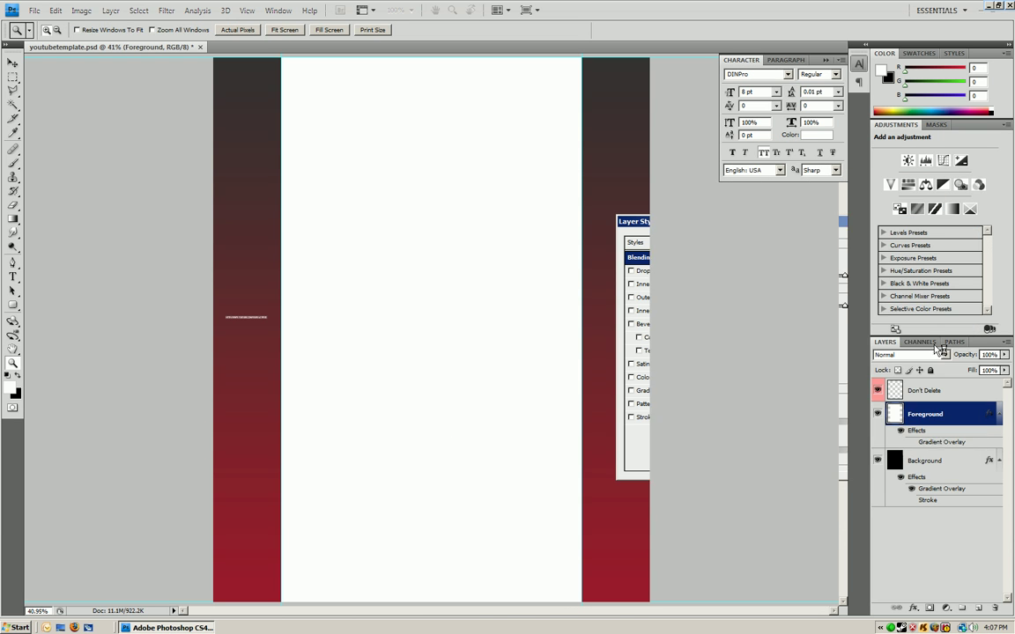
# Reopen the Background layer's Gradient Overlay and set the gradient's starting color stop to a dark navy blue
pyautogui.rightClick(928, 460)
pyautogui.click(881, 233)
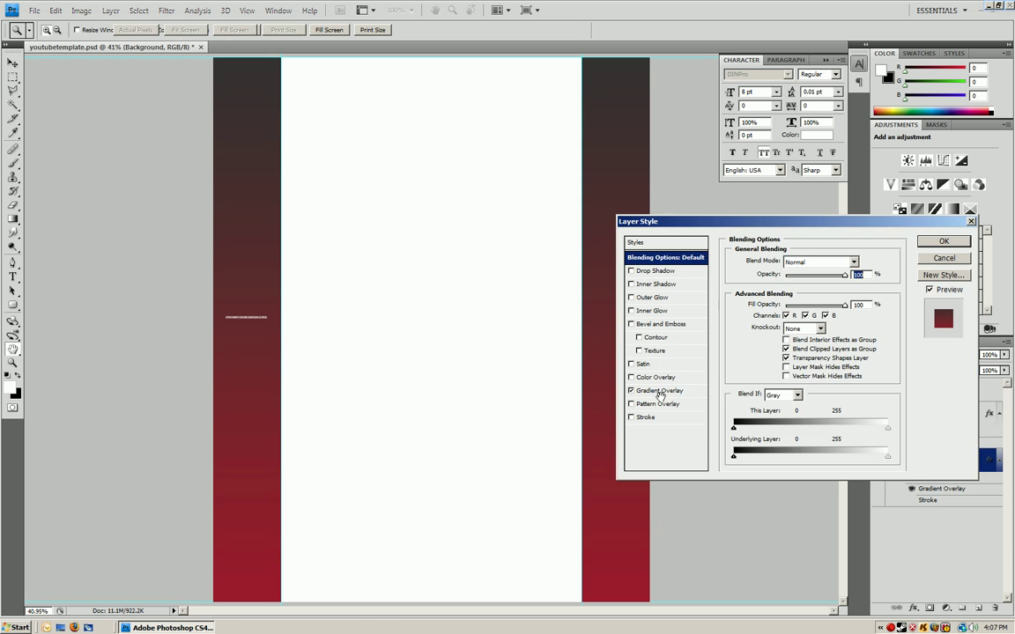
pyautogui.click(663, 391)
pyautogui.click(804, 286)
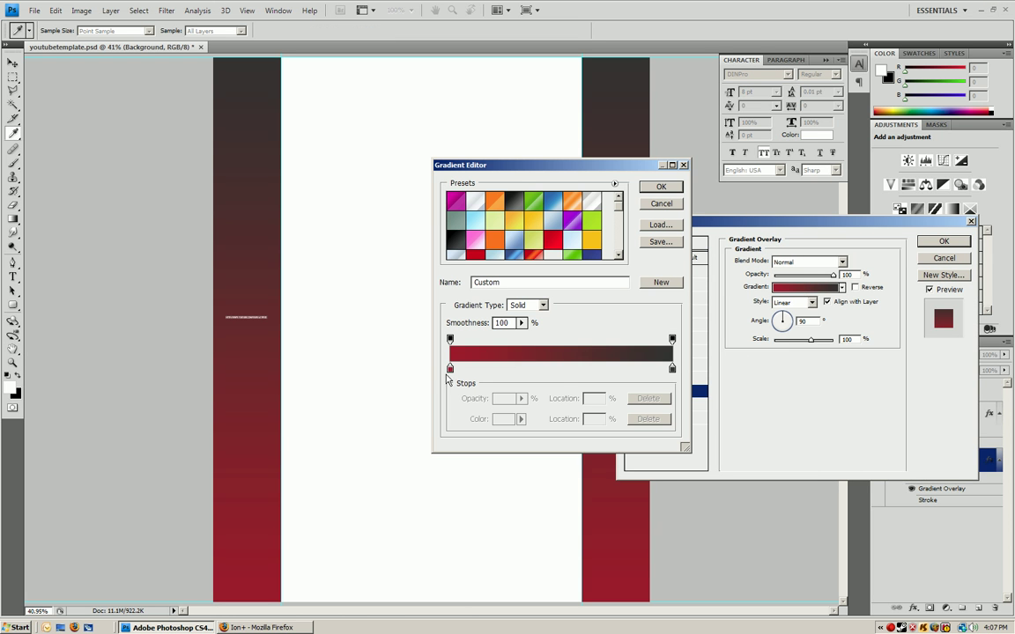
pyautogui.doubleClick(451, 371)
pyautogui.moveTo(776, 451); pyautogui.dragTo(778, 508)
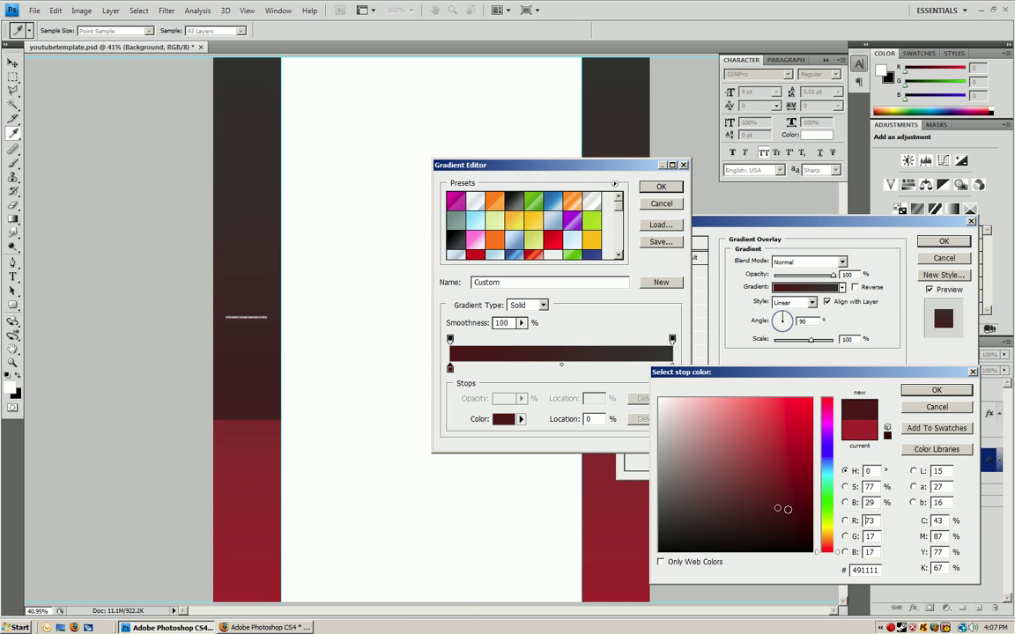
pyautogui.click(826, 459)
pyautogui.click(808, 497)
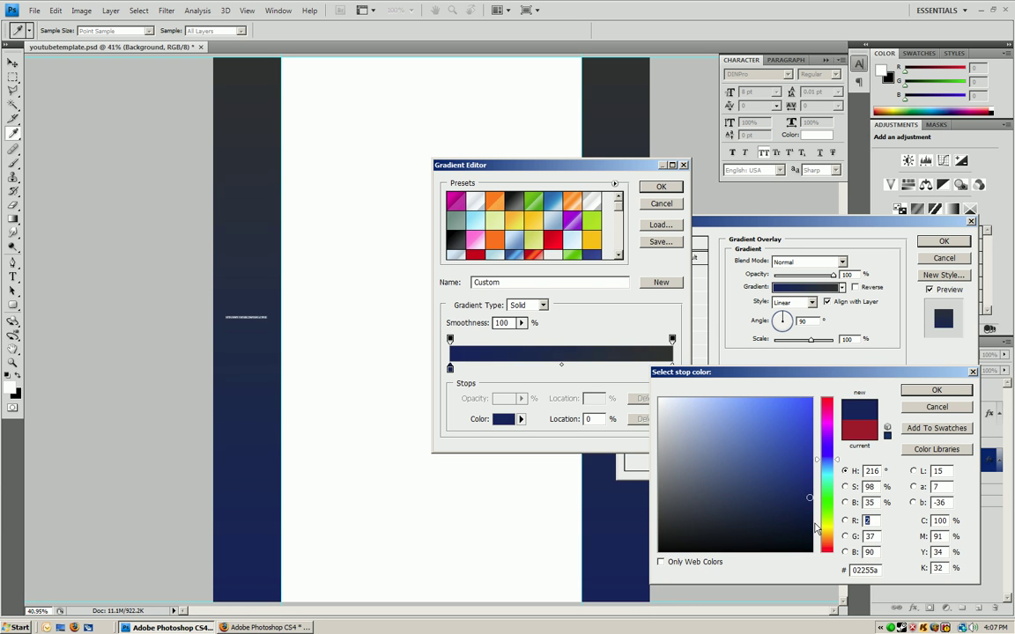
pyautogui.click(817, 529)
pyautogui.moveTo(824, 456); pyautogui.dragTo(822, 462)
pyautogui.click(808, 509)
pyautogui.press('Return')
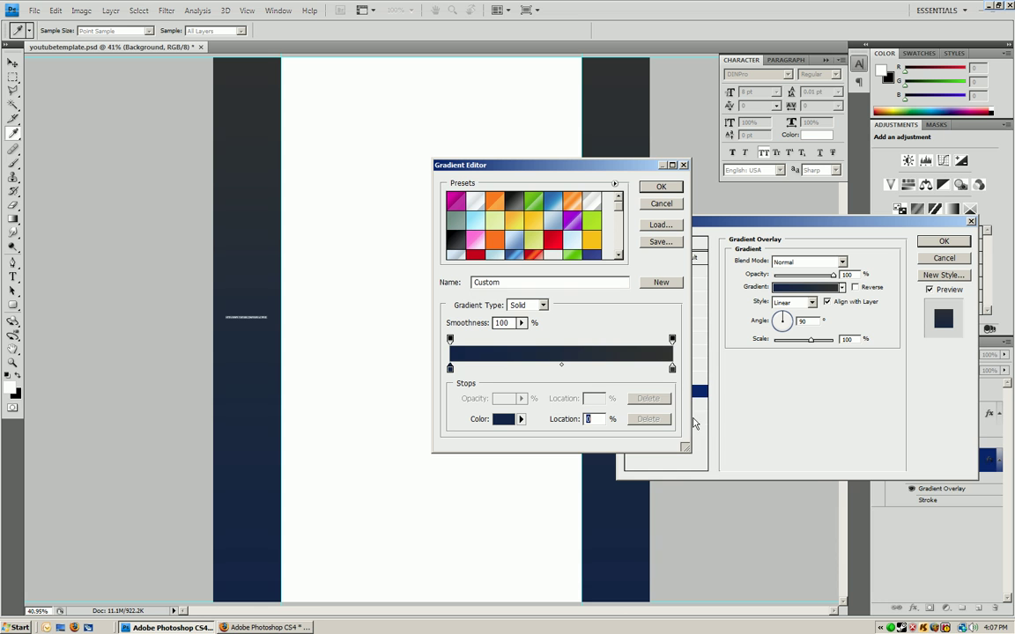
# Set the ending color stop of the Background gradient to blue #1762b6 and apply the layer style
pyautogui.doubleClick(673, 369)
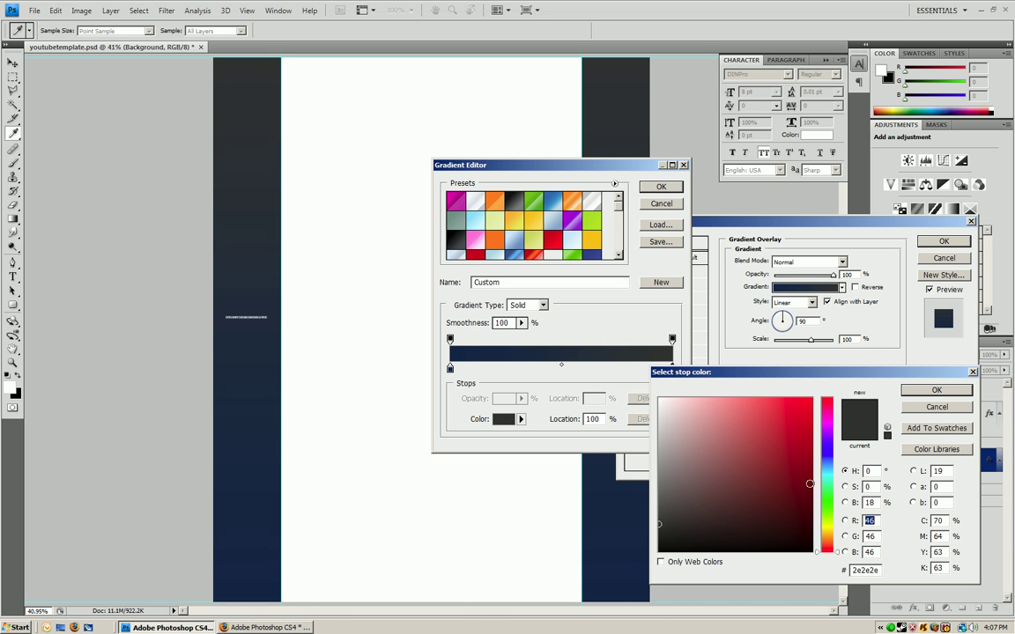
pyautogui.moveTo(824, 529); pyautogui.dragTo(825, 462)
pyautogui.click(793, 441)
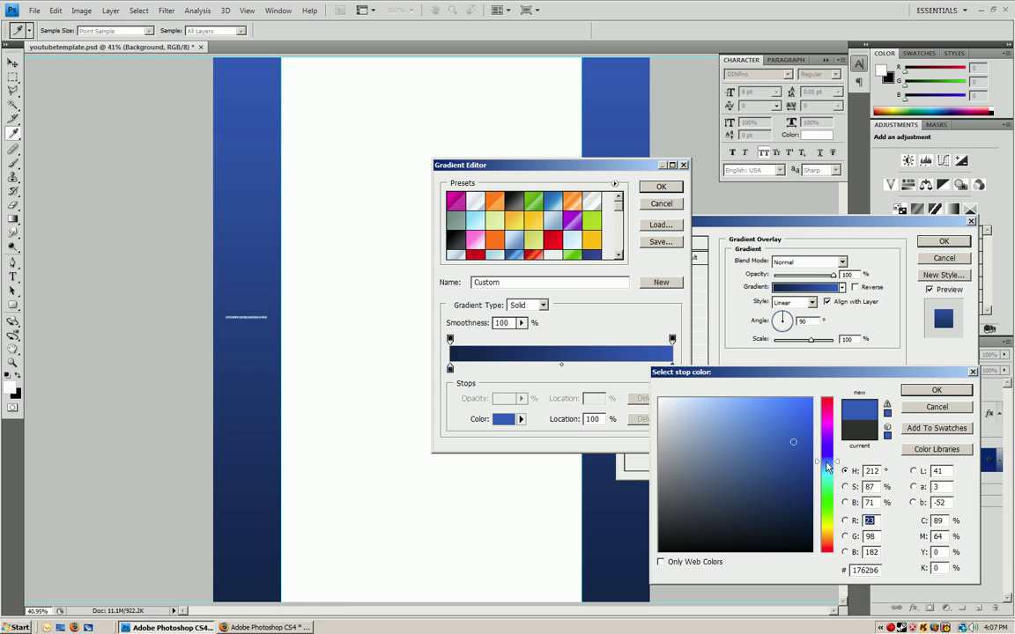
pyautogui.press('Return')
pyautogui.press('Return')
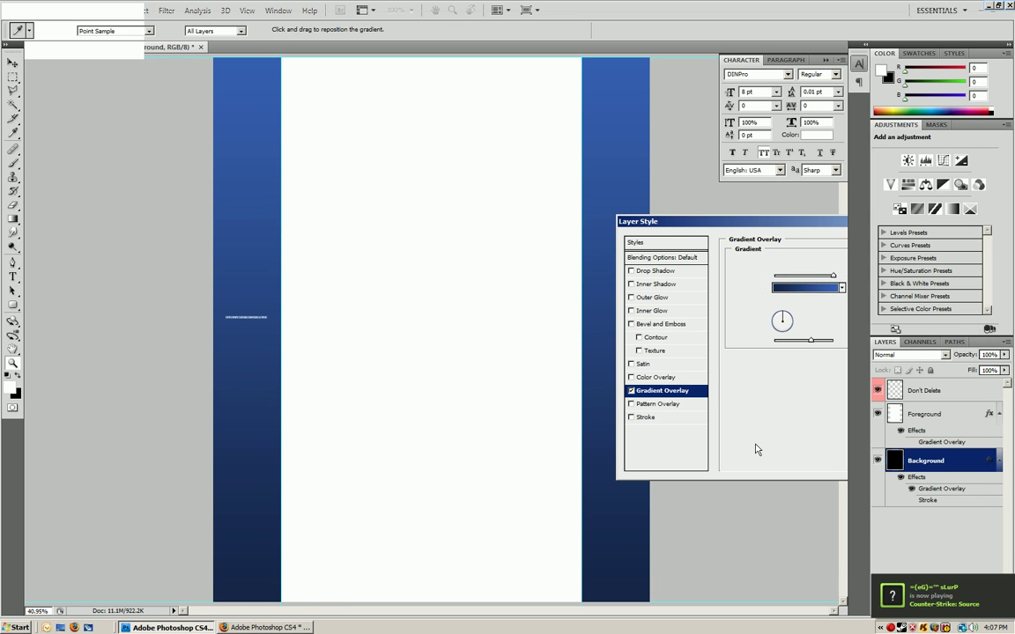
pyautogui.press('Return')
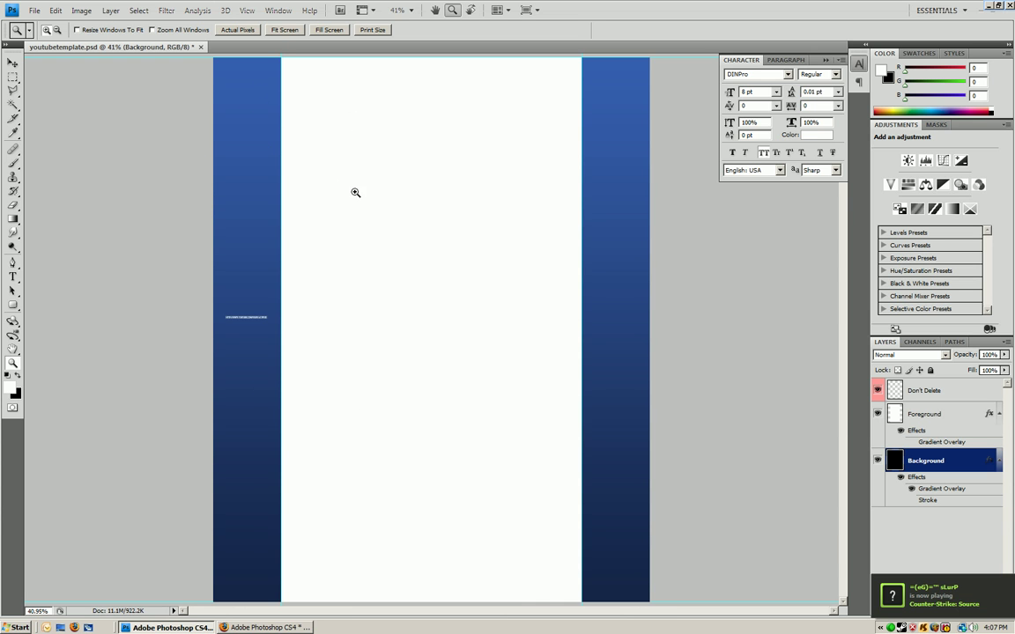
# Enable a Gradient Overlay on the Foreground layer and set the gradient's starting color stop to light gray
pyautogui.rightClick(931, 429)
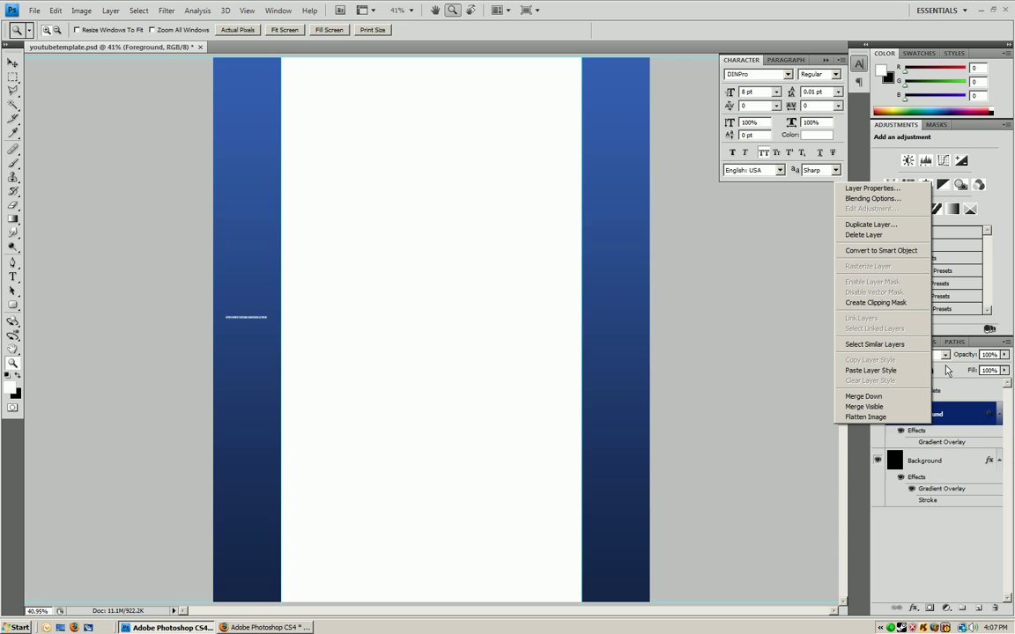
pyautogui.click(872, 198)
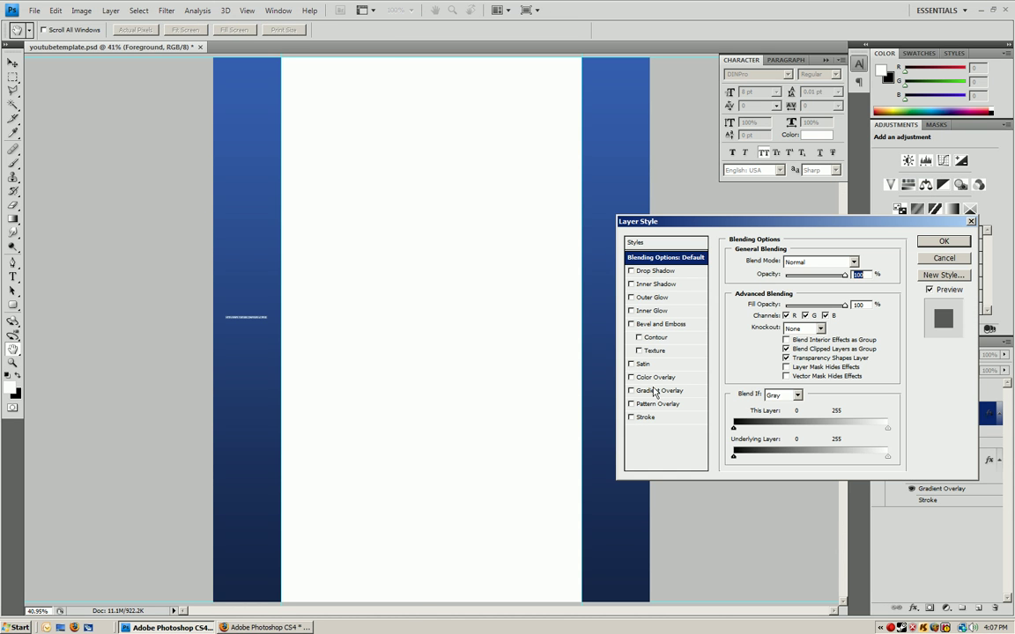
pyautogui.click(659, 390)
pyautogui.click(804, 287)
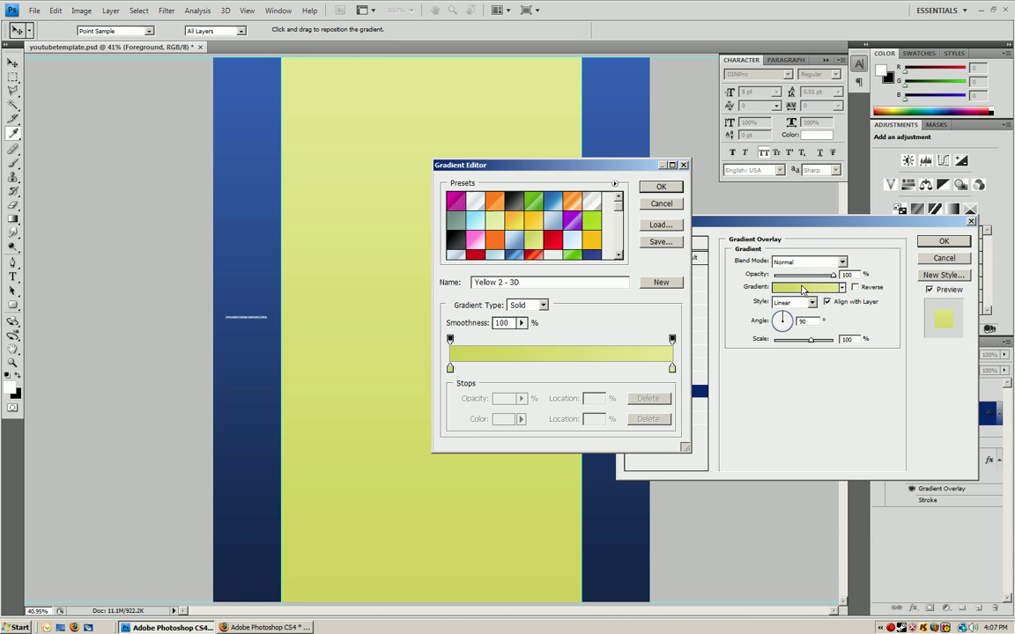
pyautogui.doubleClick(451, 370)
pyautogui.moveTo(661, 412)
pyautogui.mouseDown()
pyautogui.moveTo(673, 419)
pyautogui.moveTo(659, 422)
pyautogui.moveTo(659, 398)
pyautogui.moveTo(628, 424)
pyautogui.mouseUp()
pyautogui.press('Return')
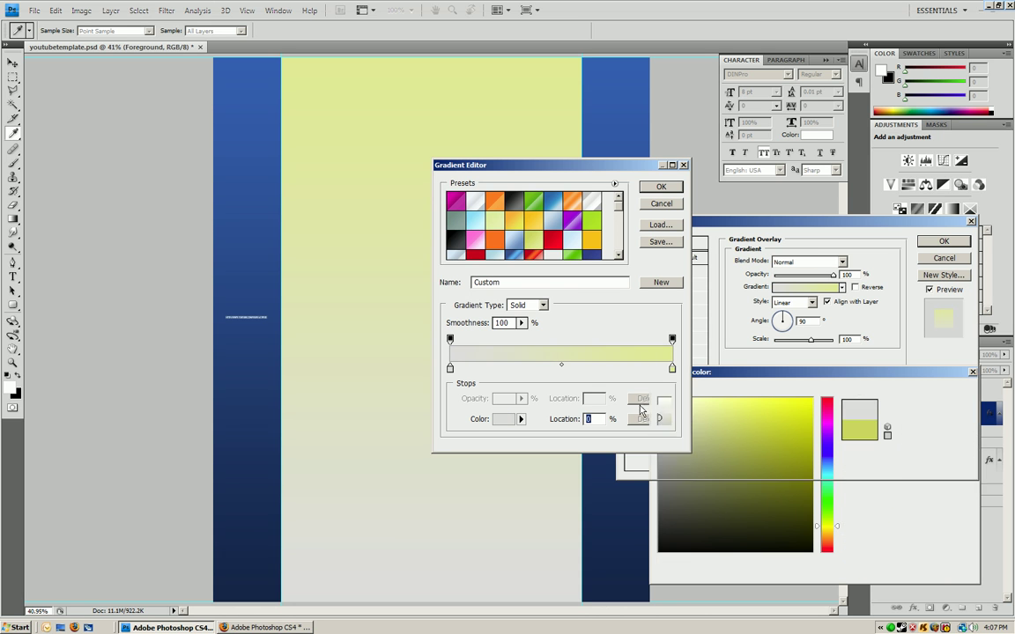
# Set the ending color stop of the Foreground gradient to an off-white and apply the layer style
pyautogui.doubleClick(672, 368)
pyautogui.click(657, 402)
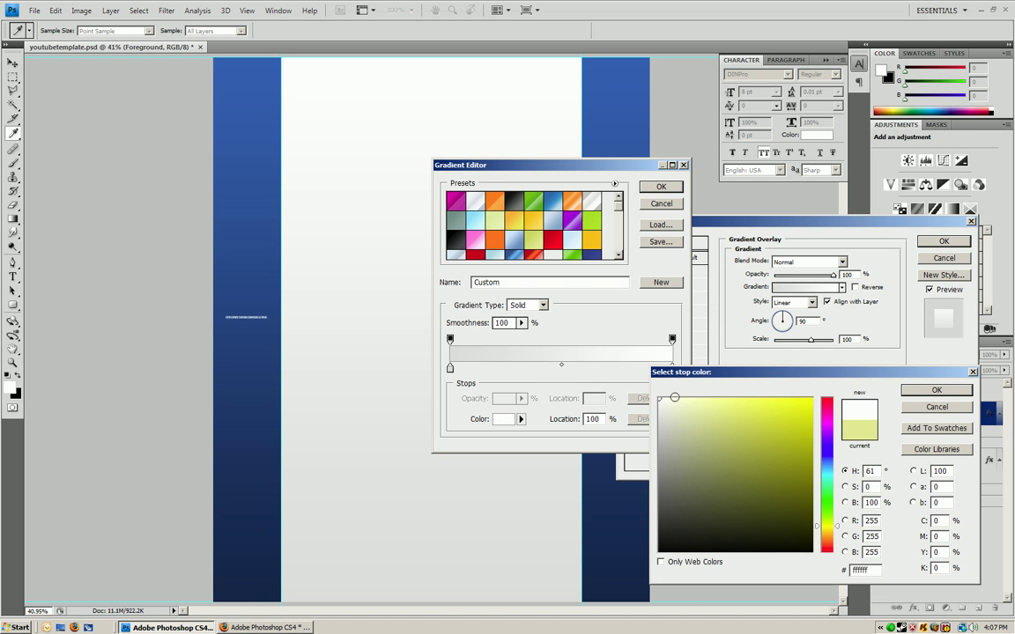
pyautogui.moveTo(655, 404); pyautogui.dragTo(654, 410)
pyautogui.press('Return')
pyautogui.press('Return')
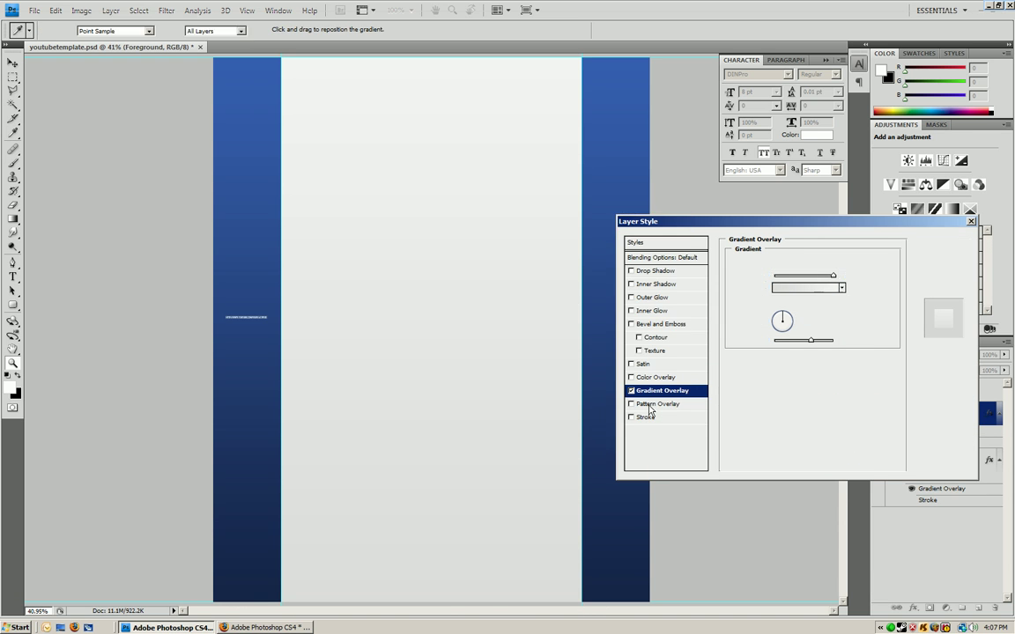
pyautogui.press('Return')
# Examine the Background and Foreground gradients at actual size across the template, ending at its upper-left corner
pyautogui.rightClick(418, 252)
pyautogui.click(438, 268)
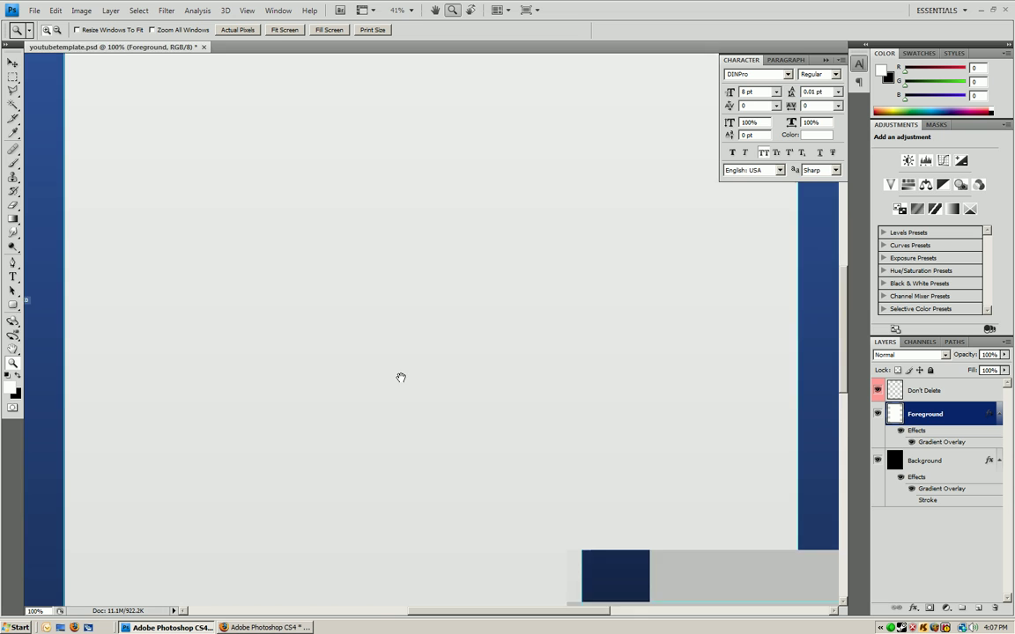
pyautogui.moveTo(401, 376); pyautogui.dragTo(546, 168)
pyautogui.moveTo(310, 403); pyautogui.dragTo(147, 181)
pyautogui.moveTo(331, 198); pyautogui.dragTo(314, 589)
pyautogui.moveTo(264, 185); pyautogui.dragTo(449, 573)
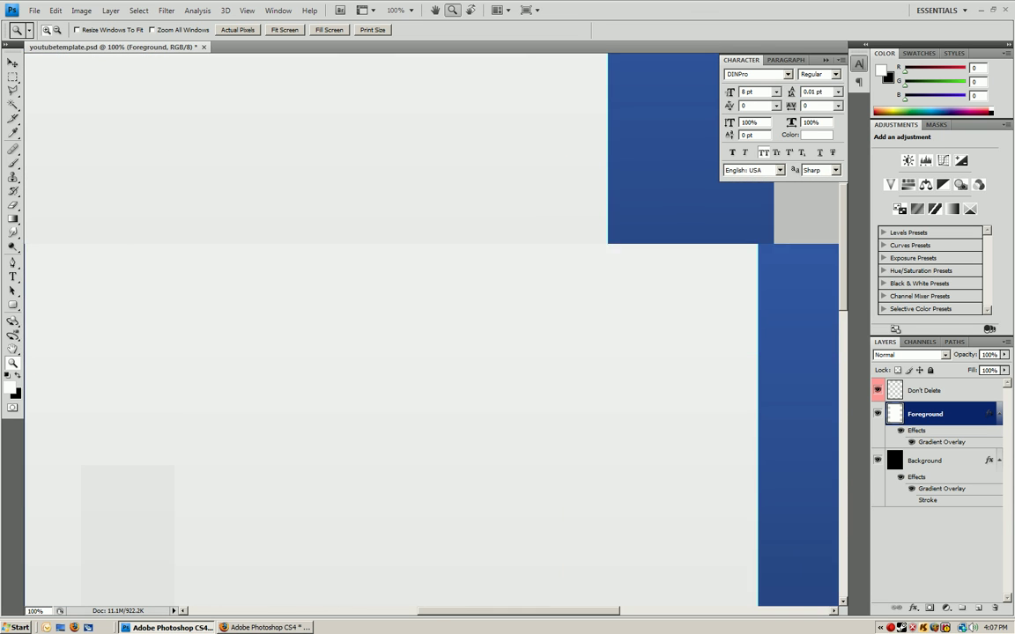
pyautogui.moveTo(201, 228); pyautogui.dragTo(587, 600)
pyautogui.moveTo(365, 486); pyautogui.dragTo(407, 346)
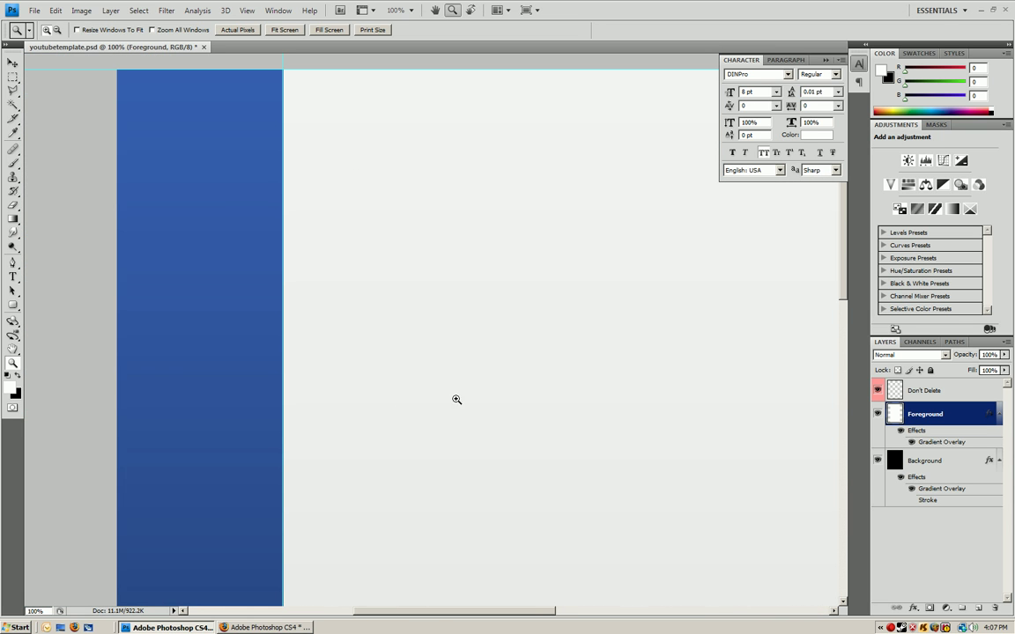
# Add a 72 pt text box reading NAMEHERE in DINPro on a new layer above the Don't Delete layer
pyautogui.rightClick(463, 344)
pyautogui.click(482, 360)
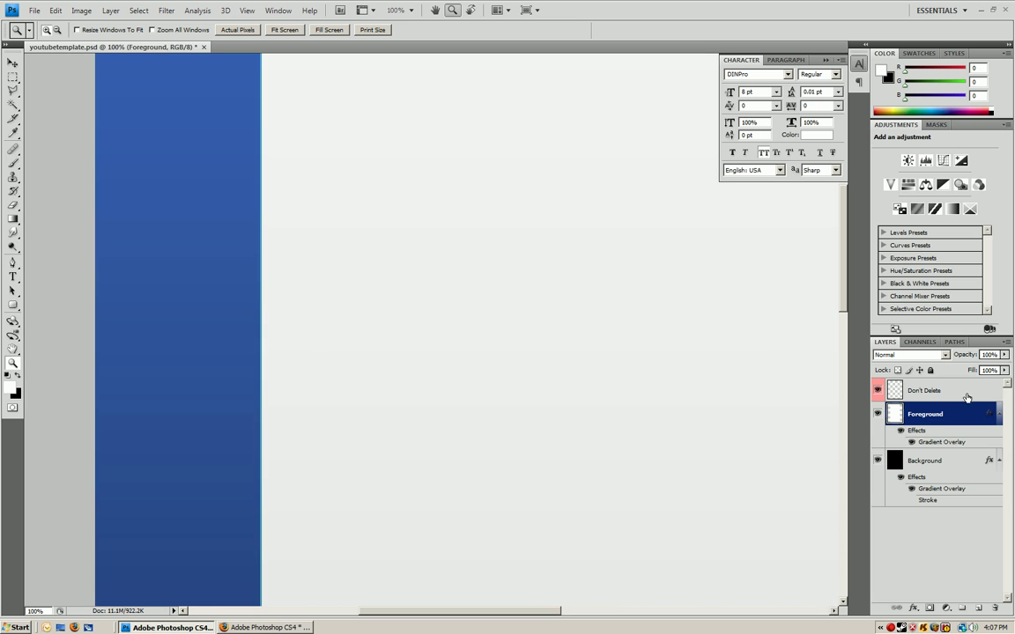
pyautogui.click(966, 397)
pyautogui.click(14, 276)
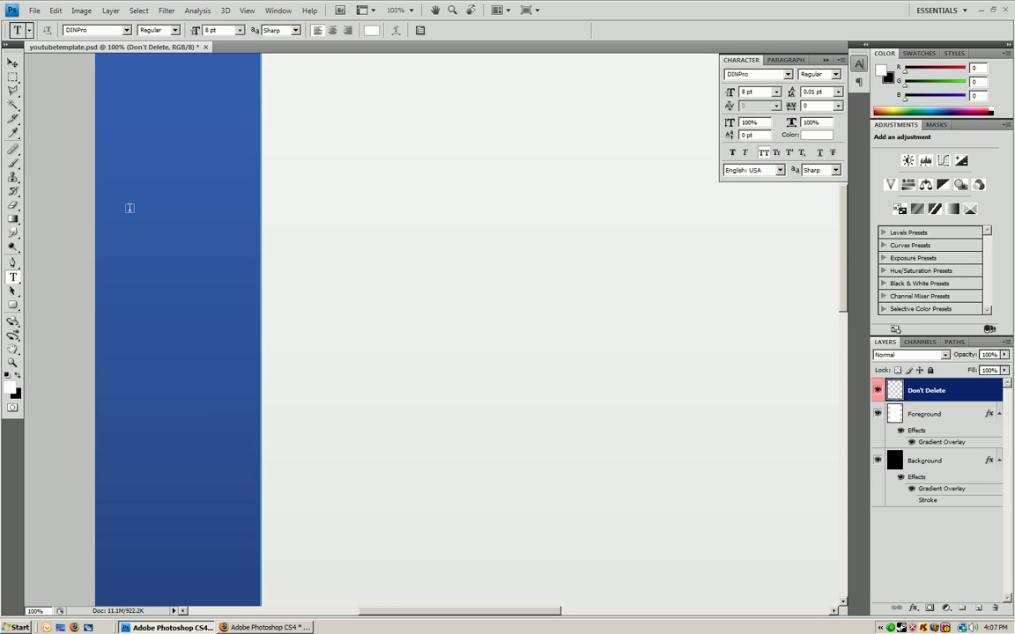
pyautogui.moveTo(130, 208); pyautogui.dragTo(844, 475)
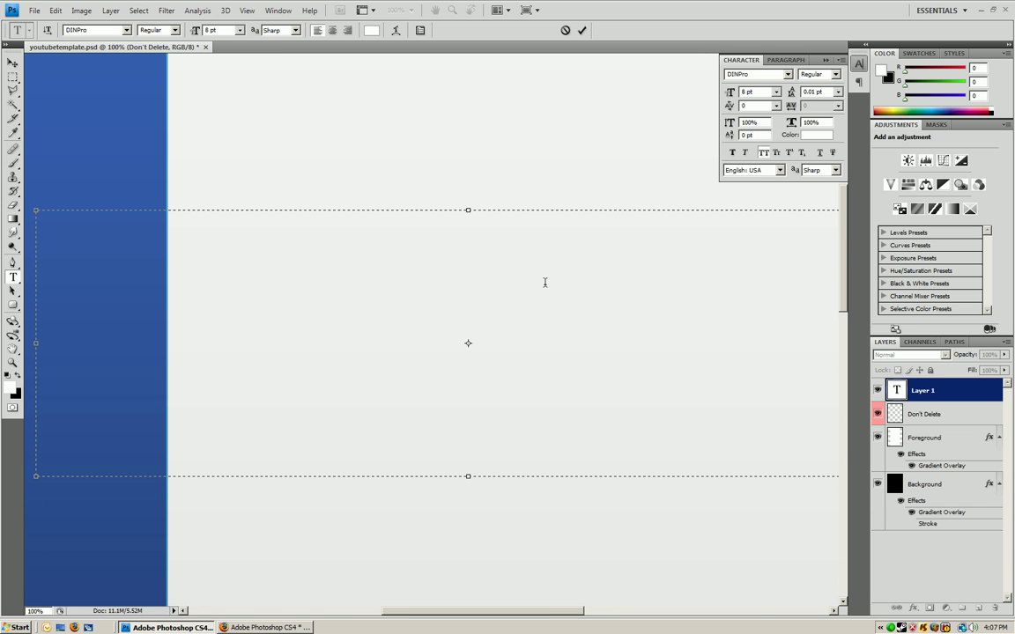
pyautogui.click(237, 31)
pyautogui.click(222, 192)
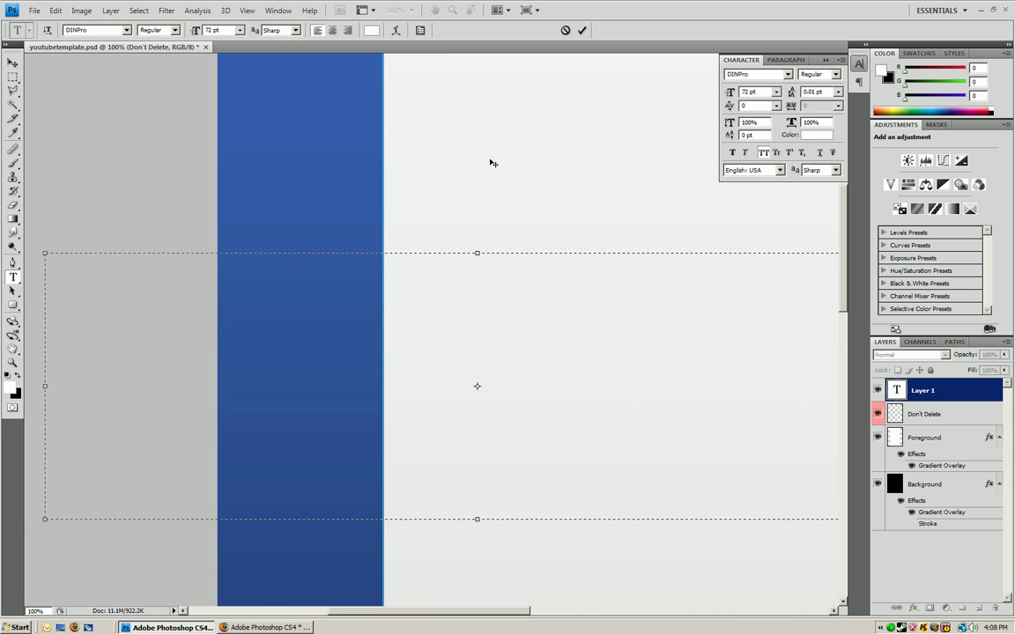
pyautogui.moveTo(494, 163); pyautogui.dragTo(507, 159)
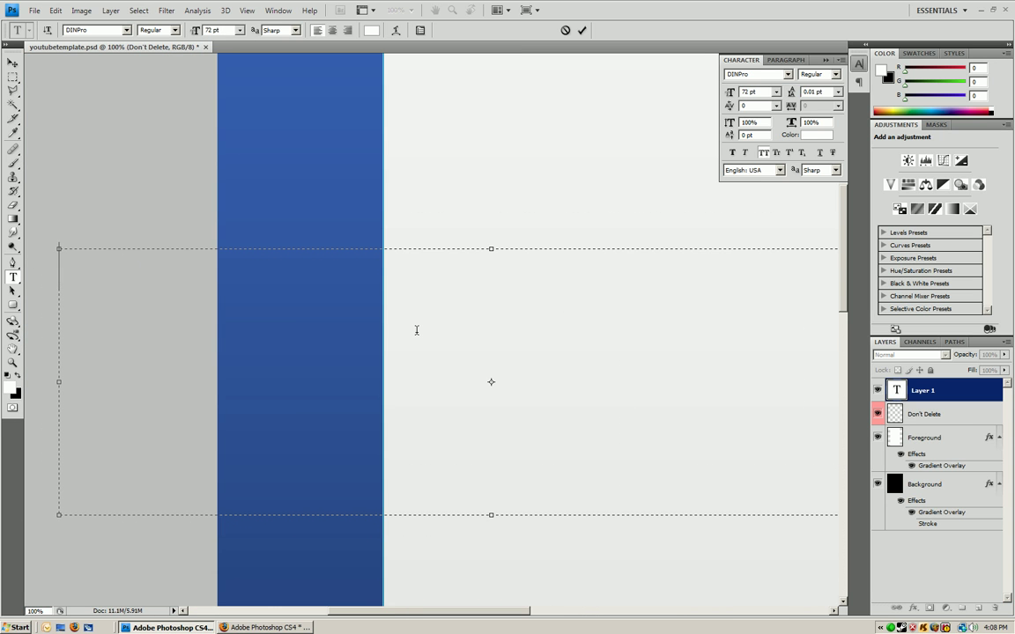
pyautogui.write('LE HERE')
# Rotate the NAMEHERE text 90° counterclockwise and place it vertically near the top of the template's left blue strip
pyautogui.moveTo(328, 171); pyautogui.dragTo(484, 139)
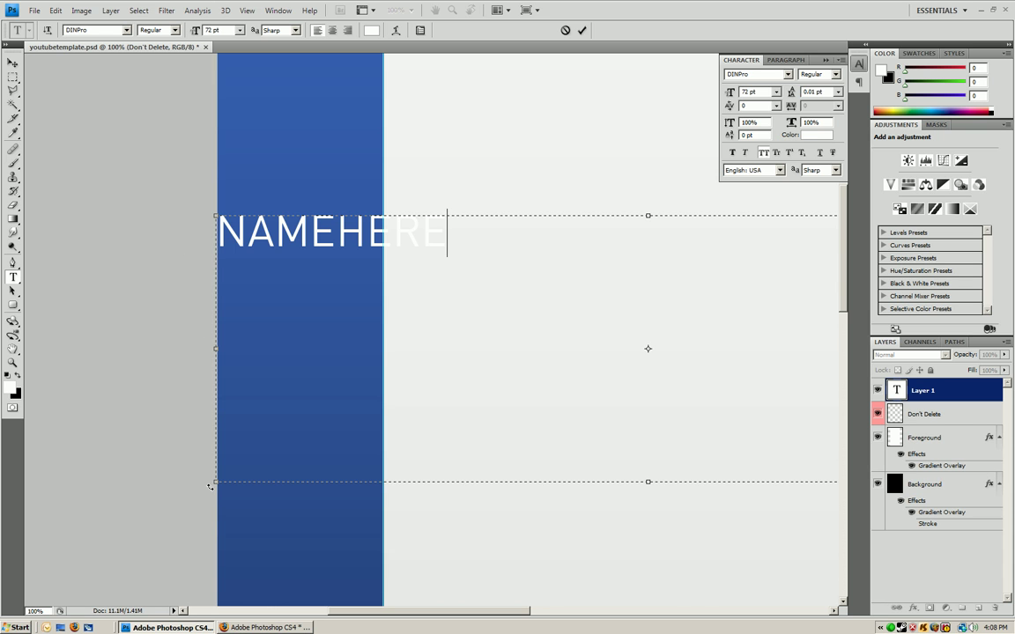
pyautogui.moveTo(212, 489); pyautogui.dragTo(555, 572)
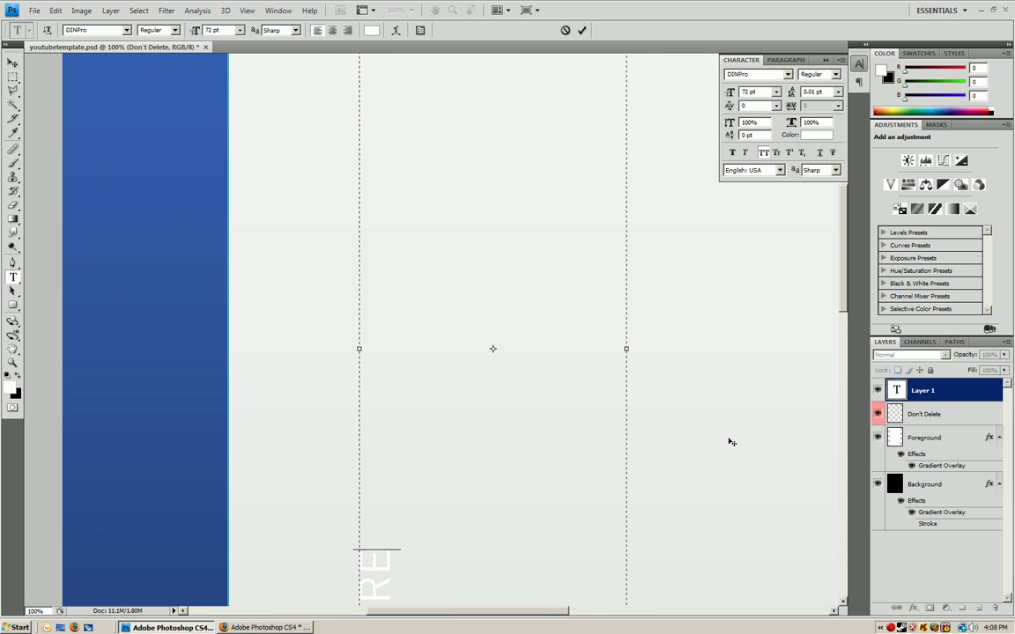
pyautogui.moveTo(729, 441); pyautogui.dragTo(471, 357)
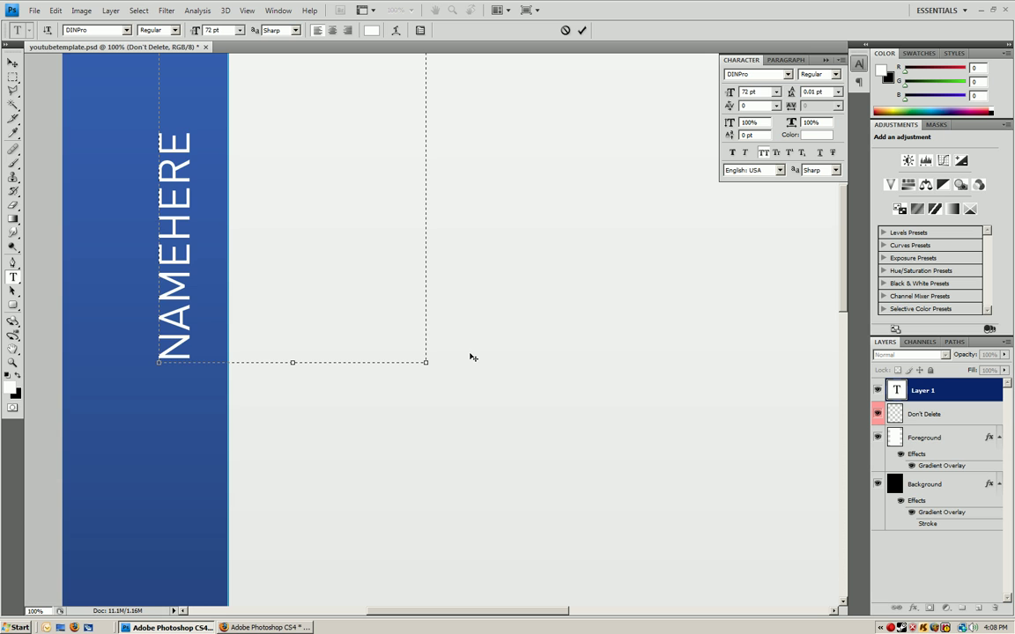
pyautogui.moveTo(254, 111); pyautogui.dragTo(245, 380)
pyautogui.click(259, 307)
pyautogui.moveTo(619, 262); pyautogui.dragTo(531, 227)
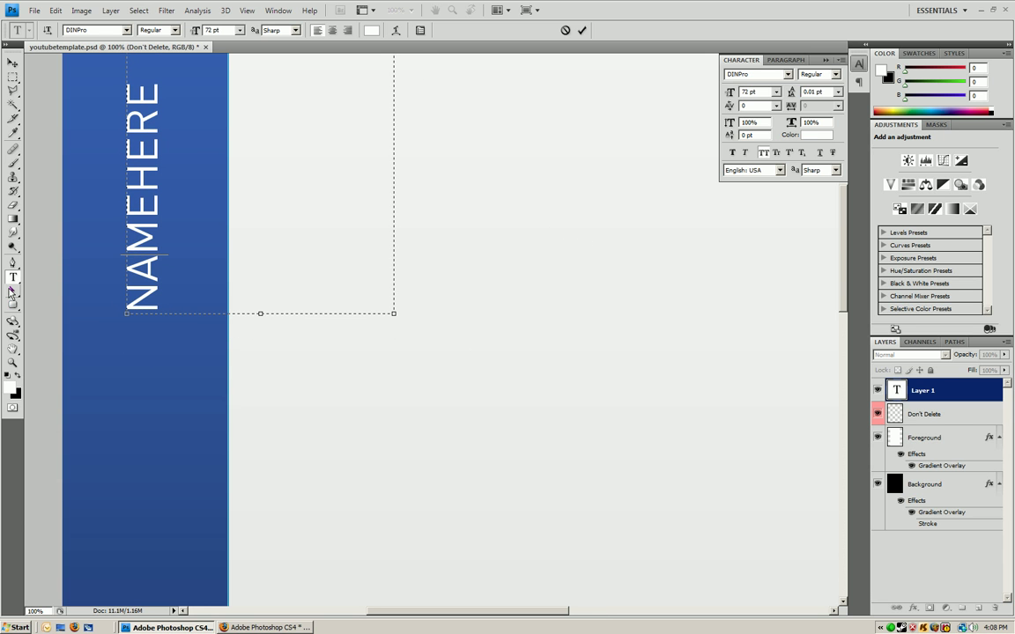
pyautogui.click(11, 291)
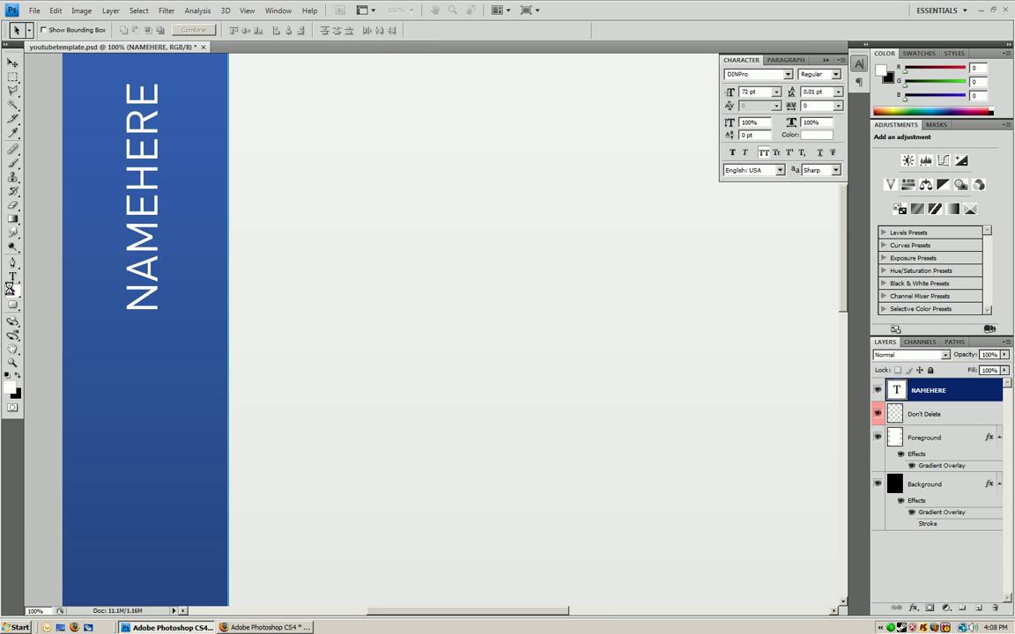
pyautogui.click(12, 64)
pyautogui.moveTo(192, 123); pyautogui.dragTo(272, 226)
pyautogui.moveTo(229, 268)
pyautogui.mouseDown()
pyautogui.moveTo(177, 224)
pyautogui.moveTo(224, 234)
pyautogui.moveTo(208, 236)
pyautogui.moveTo(234, 249)
pyautogui.moveTo(233, 288)
pyautogui.moveTo(233, 253)
pyautogui.mouseUp()
# Add a second text box in 24 pt DINPro reading YOUR SLOGAN HERE
pyautogui.click(13, 279)
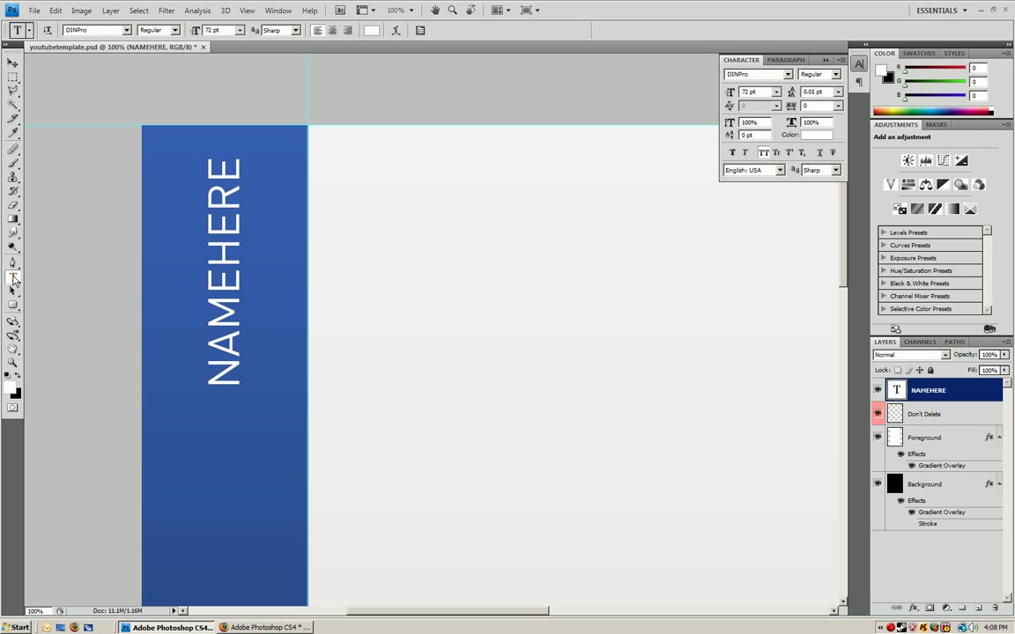
pyautogui.moveTo(314, 237); pyautogui.dragTo(816, 456)
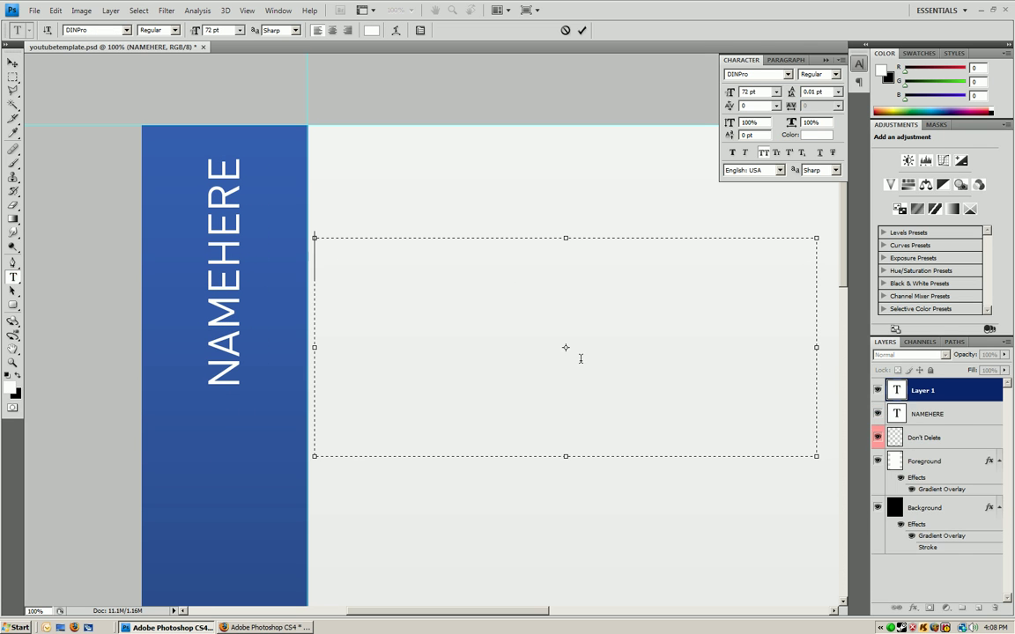
pyautogui.click(239, 30)
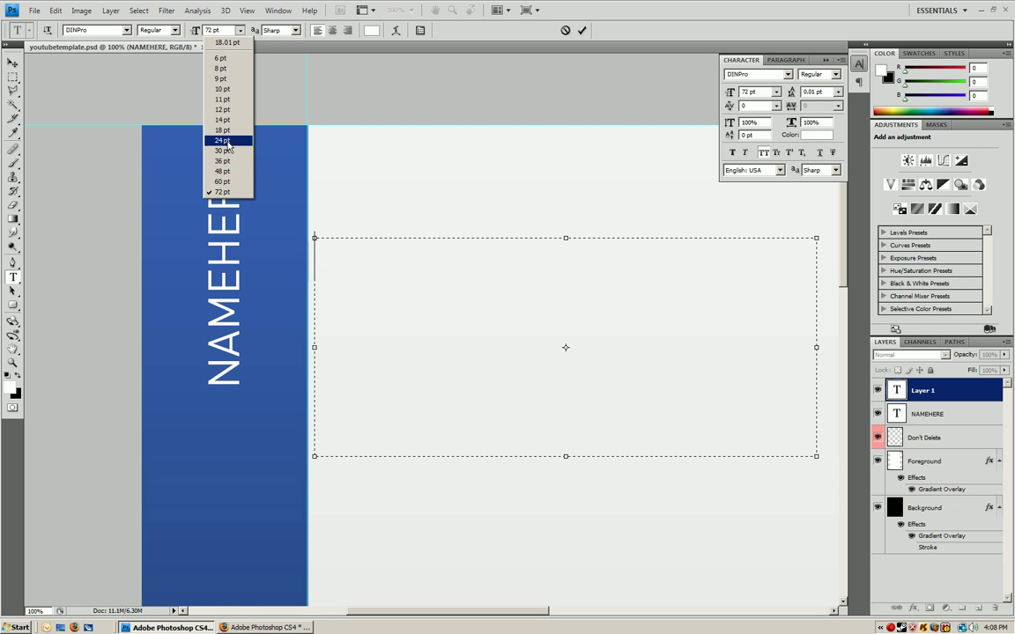
pyautogui.click(222, 141)
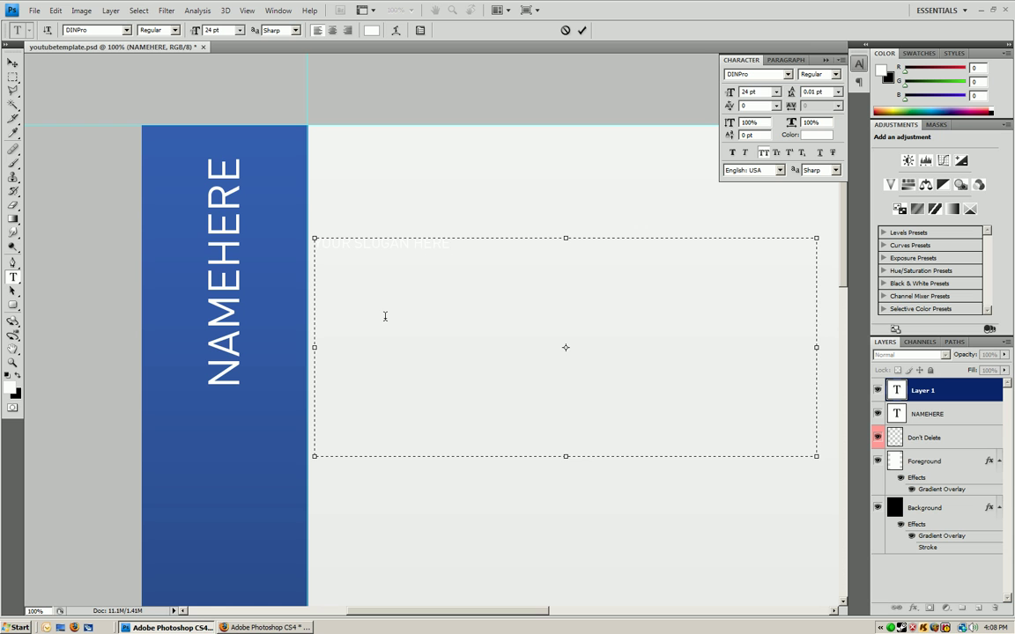
# Rotate the slogan text 90° counterclockwise and align it beside NAMEHERE, with both texts ending at the same height
pyautogui.moveTo(496, 227); pyautogui.dragTo(398, 238)
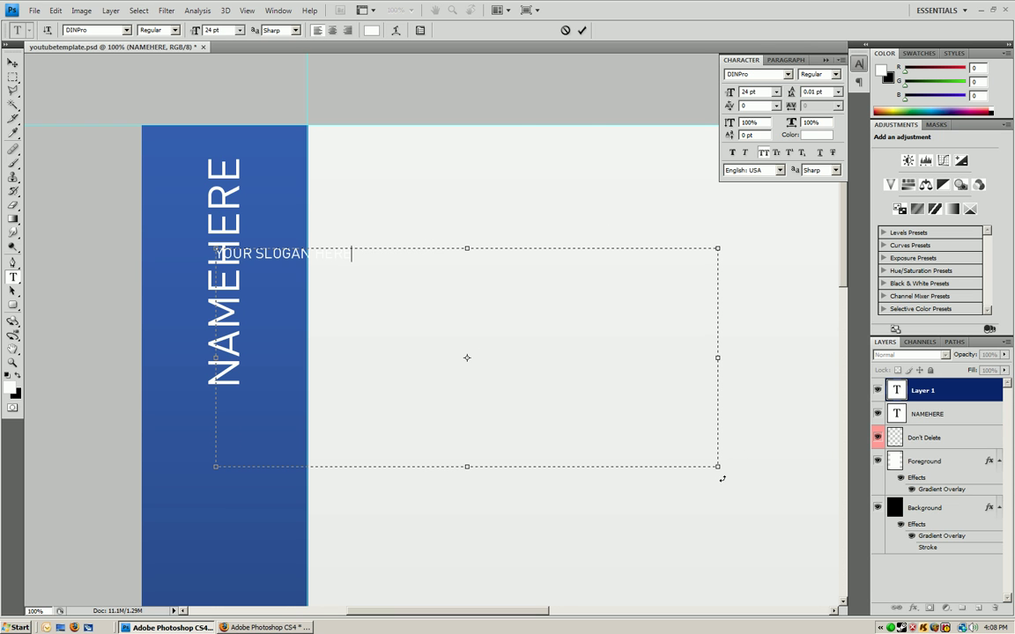
pyautogui.moveTo(722, 479); pyautogui.dragTo(596, 131)
pyautogui.moveTo(642, 424); pyautogui.dragTo(546, 240)
pyautogui.moveTo(382, 431); pyautogui.dragTo(385, 347)
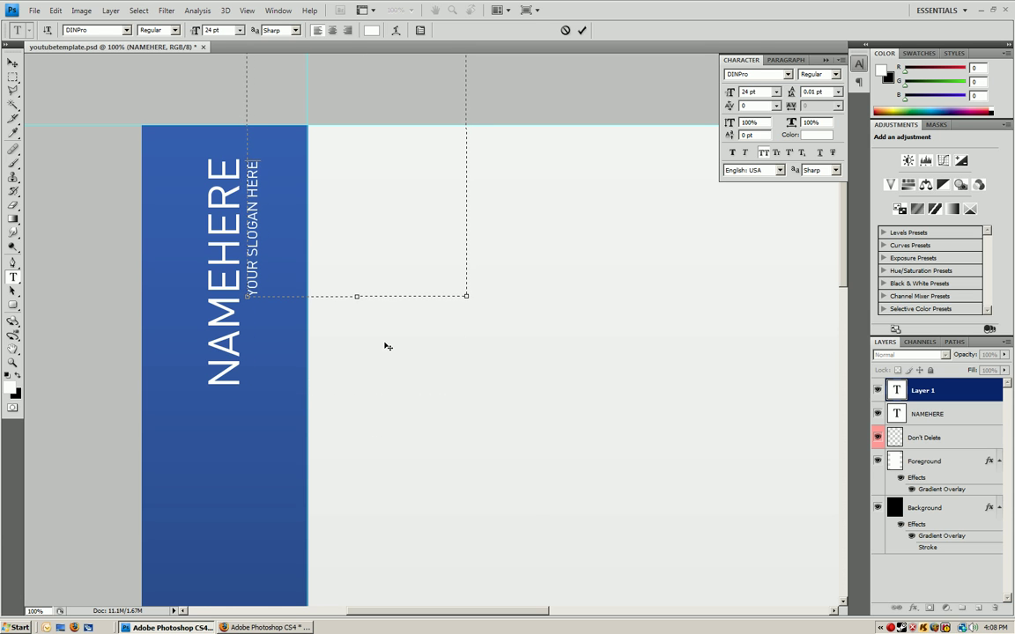
pyautogui.click(13, 292)
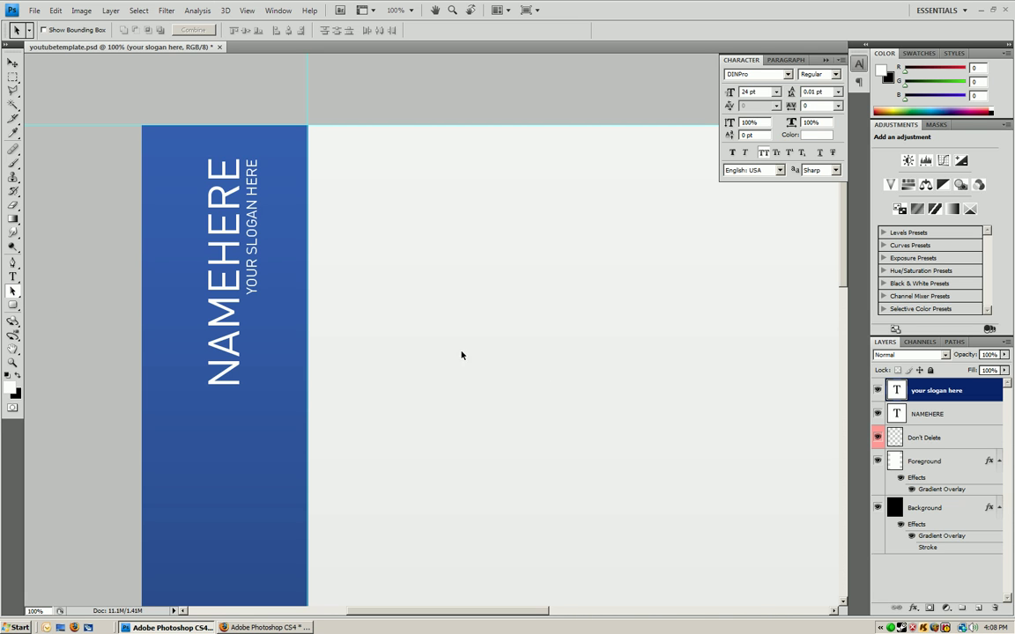
# Look over the left blue strip and browse the custom shape presets for possible decoration
pyautogui.scroll(-1, 244, 251)
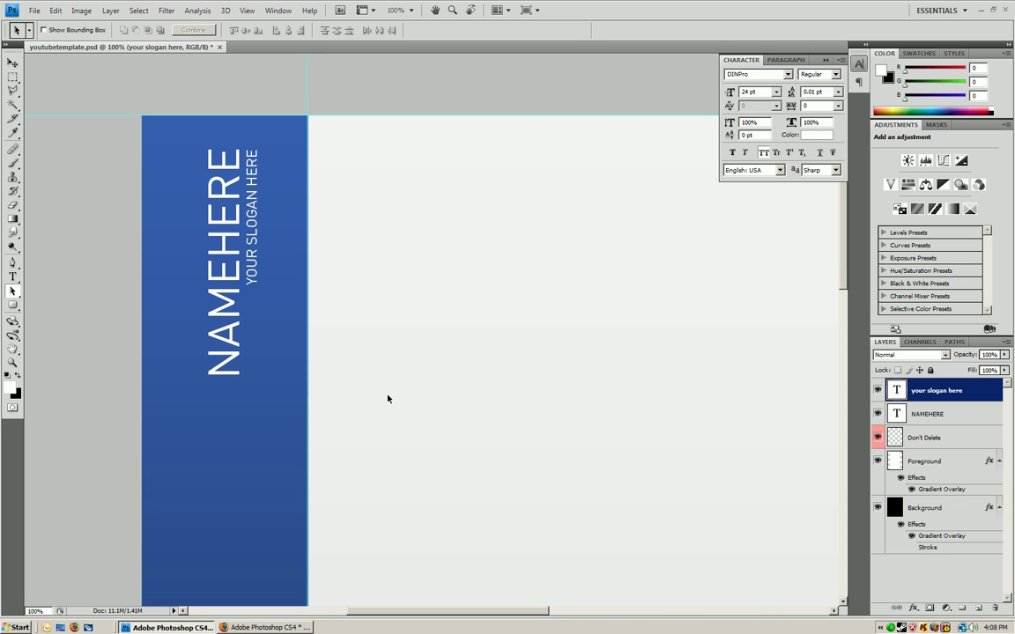
pyautogui.moveTo(666, 371); pyautogui.dragTo(405, 353)
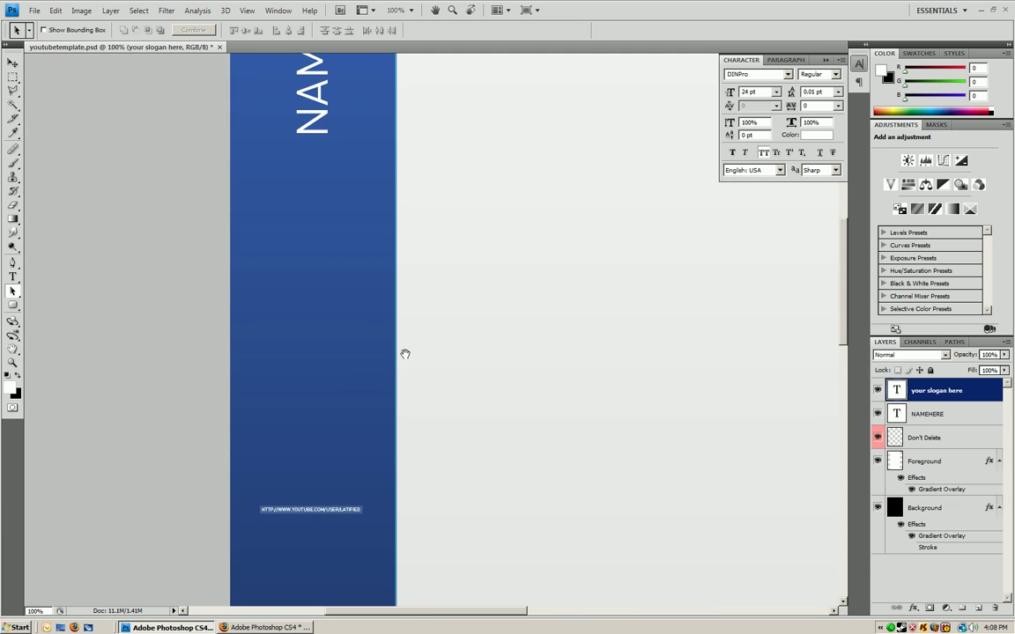
pyautogui.moveTo(414, 281); pyautogui.dragTo(523, 400)
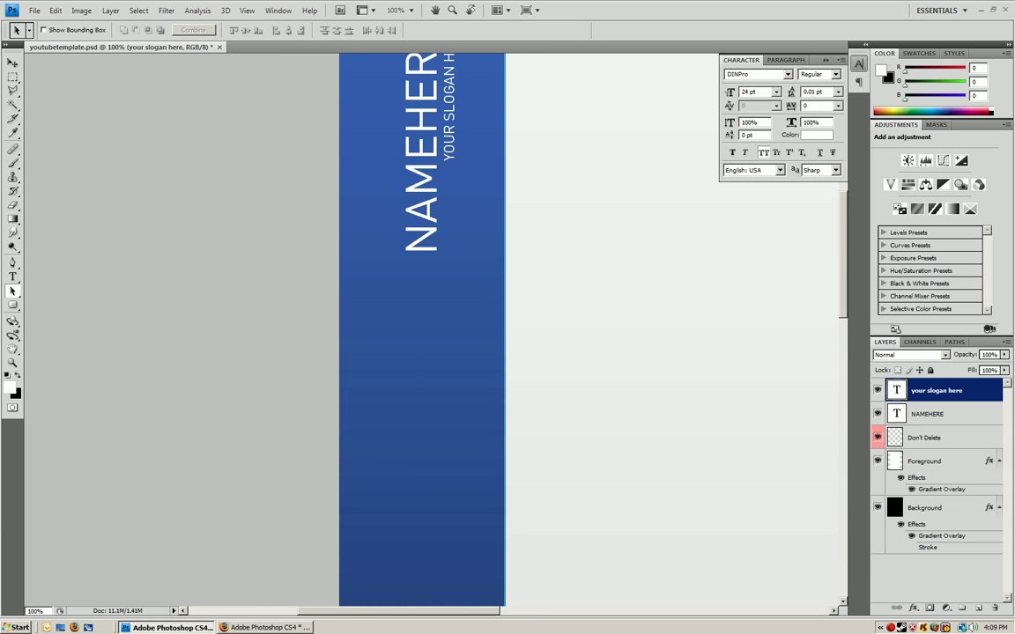
pyautogui.click(13, 234)
pyautogui.click(13, 305)
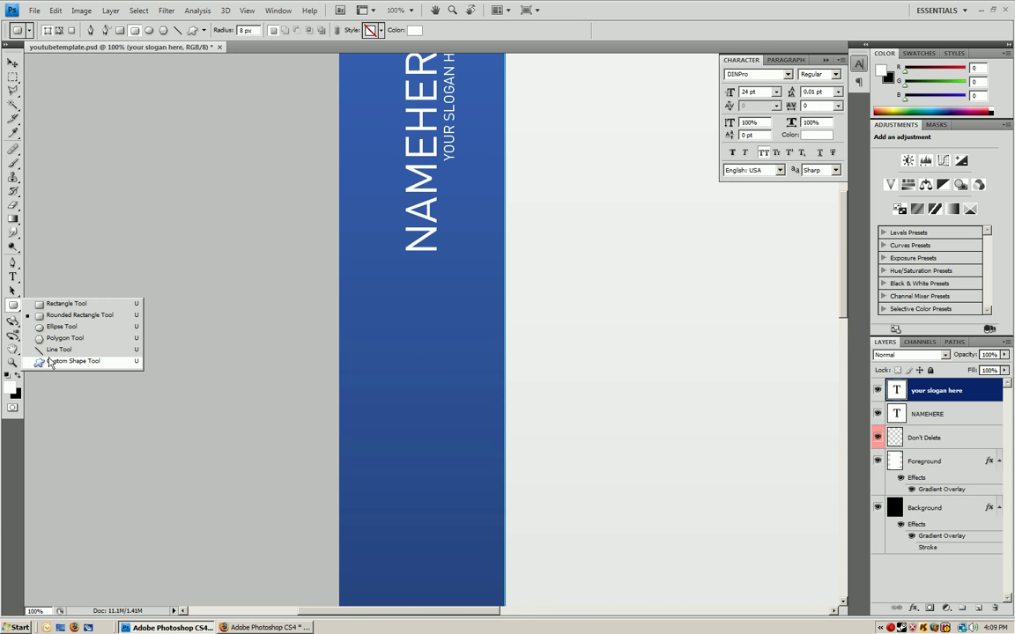
pyautogui.click(51, 362)
pyautogui.click(251, 30)
pyautogui.scroll(-3, 225, 77)
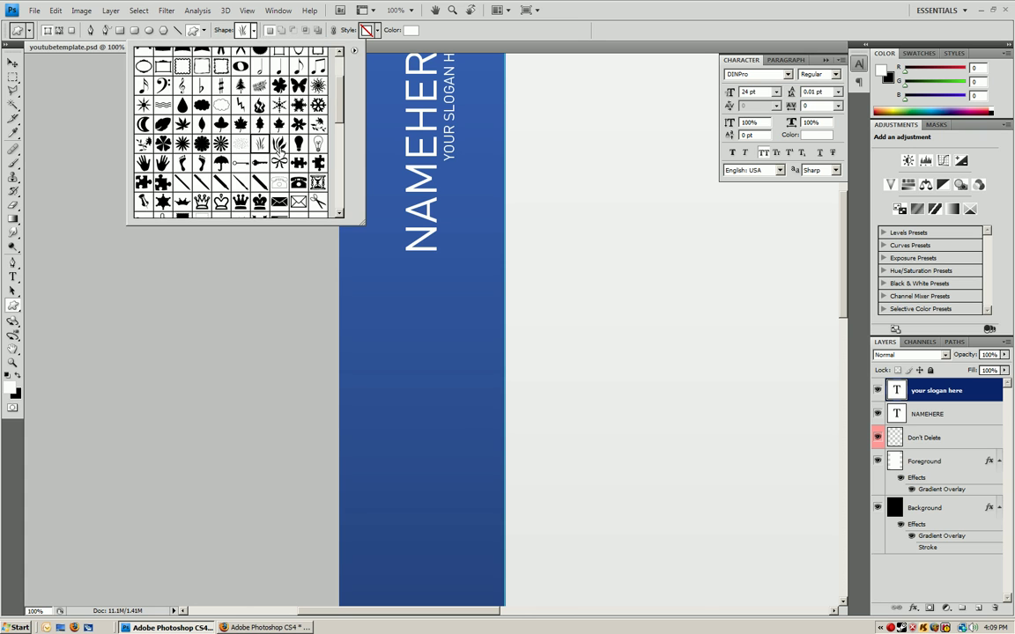
pyautogui.click(12, 307)
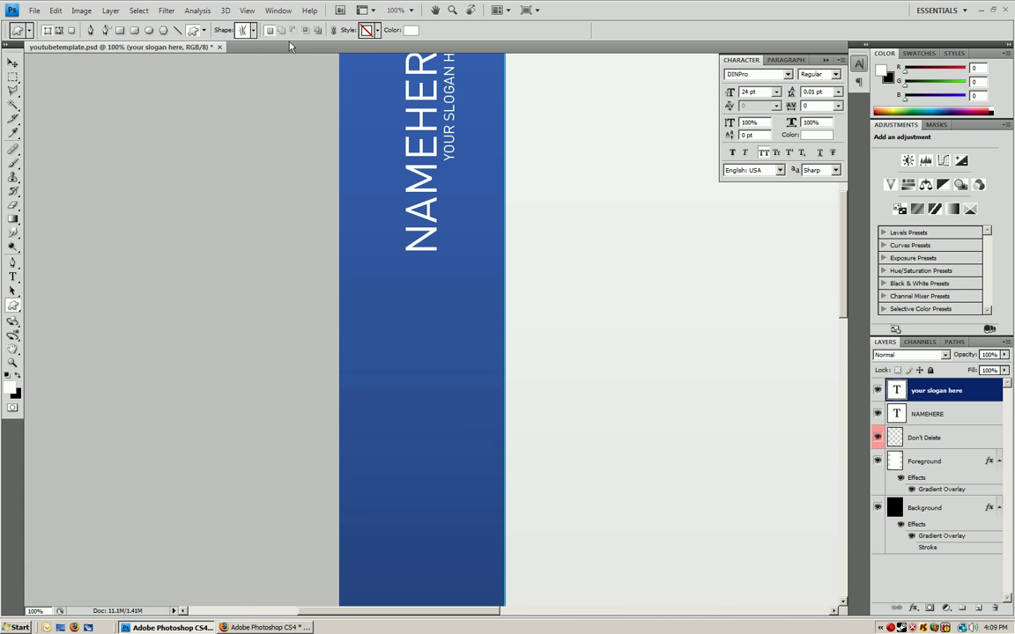
# Create a new layer above the slogan text and choose the soft round 100 px brush
pyautogui.click(14, 163)
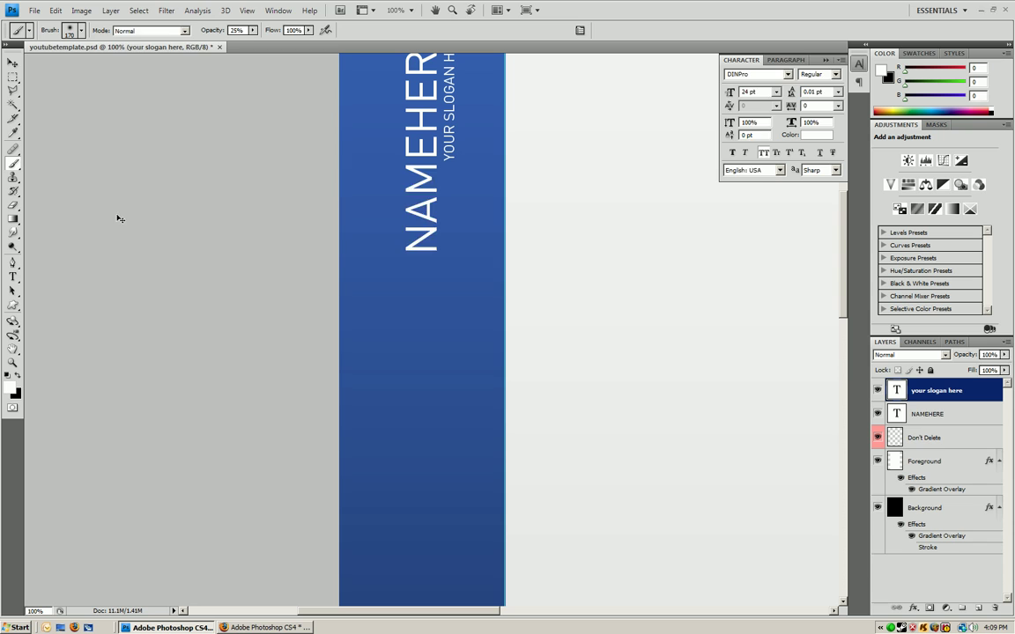
pyautogui.hotkey('ctrl', 'shift', 'alt', 'n')
pyautogui.click(81, 30)
pyautogui.click(100, 149)
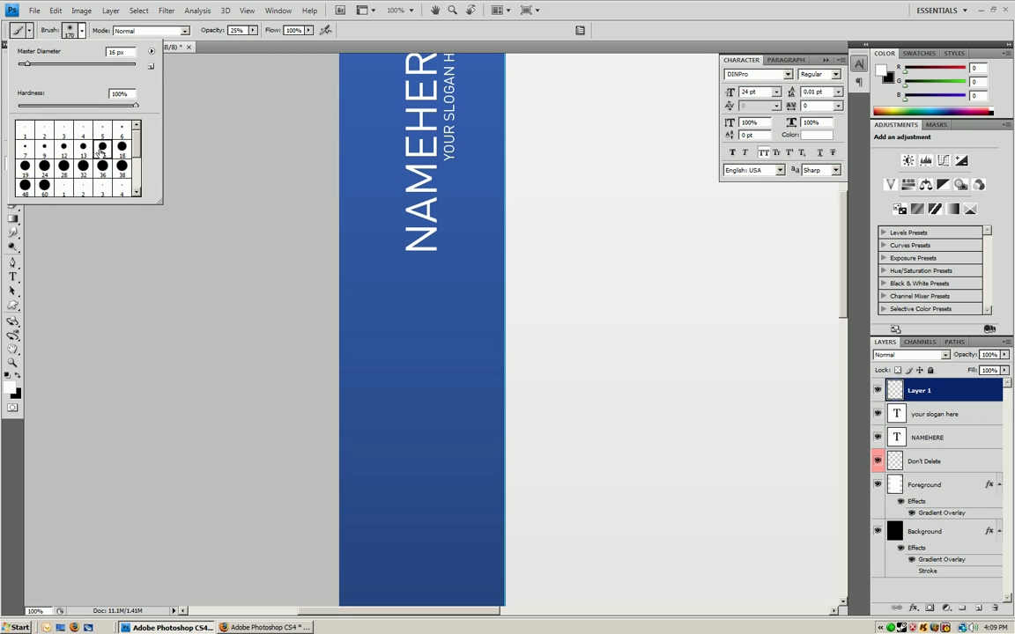
pyautogui.click(77, 157)
pyautogui.scroll(-1, 115, 181)
pyautogui.click(110, 182)
pyautogui.click(121, 186)
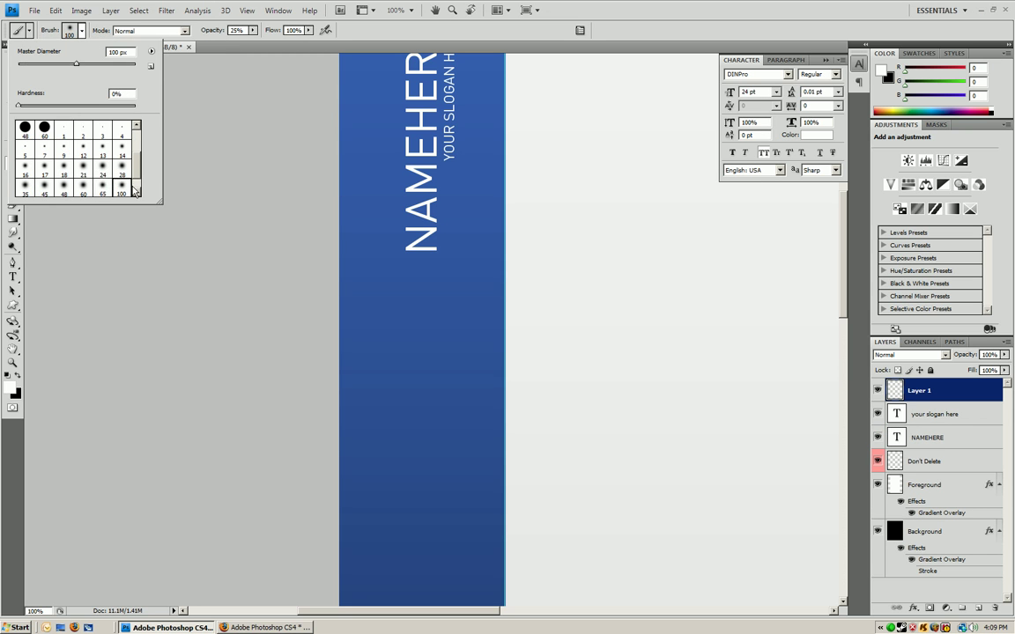
# Try a soft white brush dab on the foreground area beside the left blue strip and undo it
pyautogui.click(550, 165)
pyautogui.hotkey('ctrl', 'z')
pyautogui.moveTo(557, 99); pyautogui.dragTo(568, 390)
pyautogui.moveTo(638, 316); pyautogui.dragTo(593, 322)
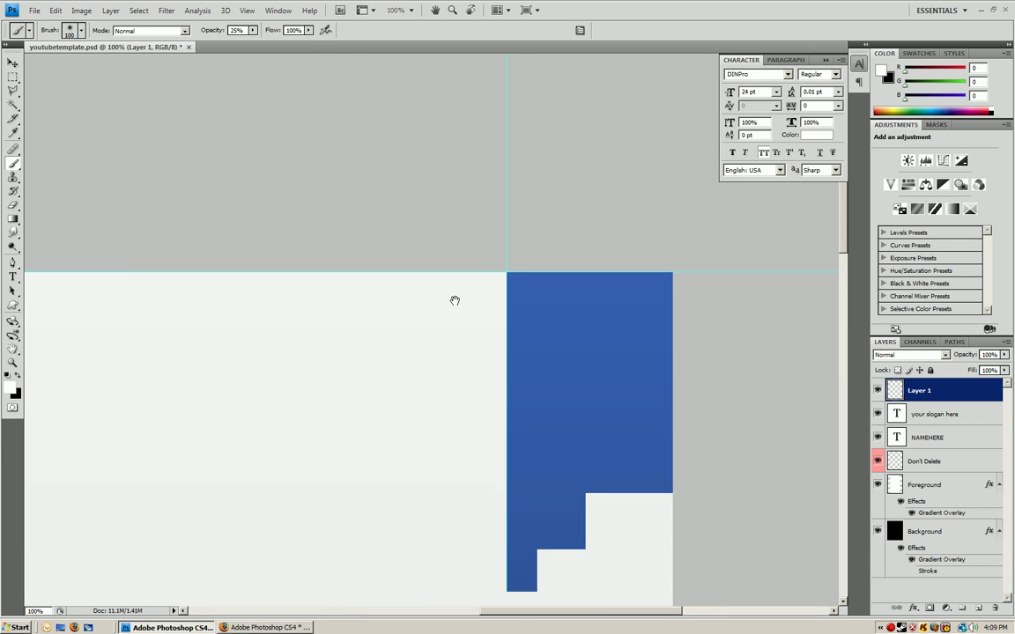
pyautogui.moveTo(455, 300); pyautogui.dragTo(532, 280)
pyautogui.moveTo(103, 313); pyautogui.dragTo(707, 317)
pyautogui.moveTo(230, 319); pyautogui.dragTo(397, 319)
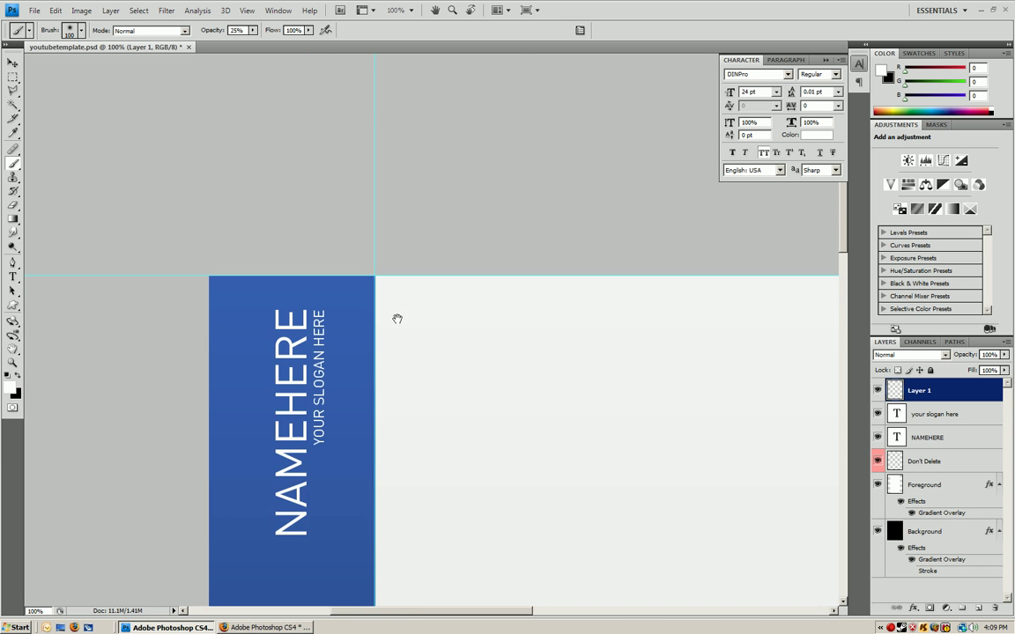
# Set the soft round brush's diameter to 150 px for painting on the new layer
pyautogui.click(12, 150)
pyautogui.click(12, 163)
pyautogui.click(81, 30)
pyautogui.click(152, 55)
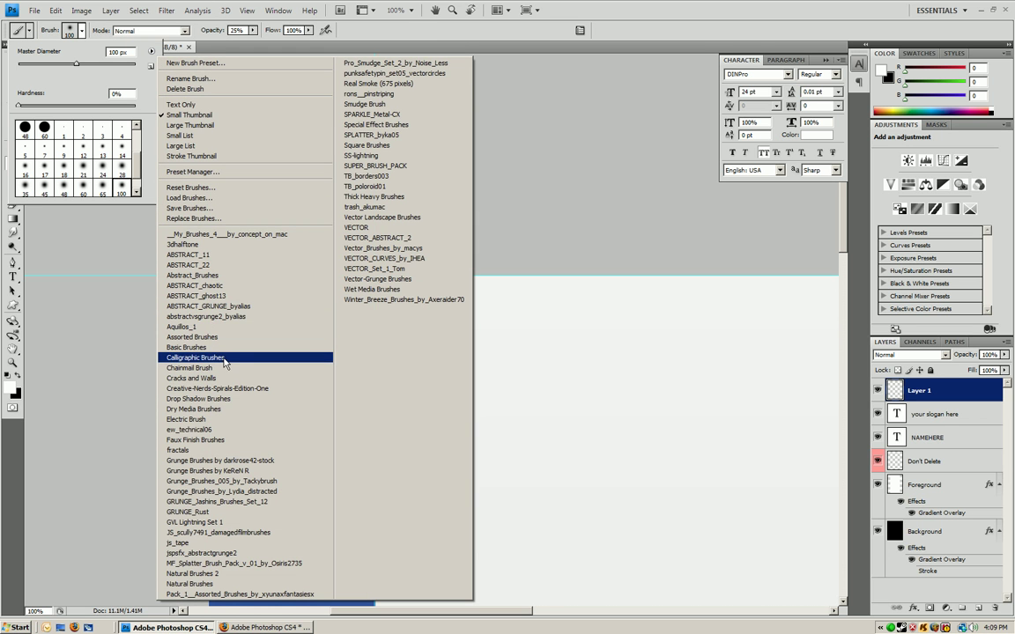
pyautogui.click(86, 157)
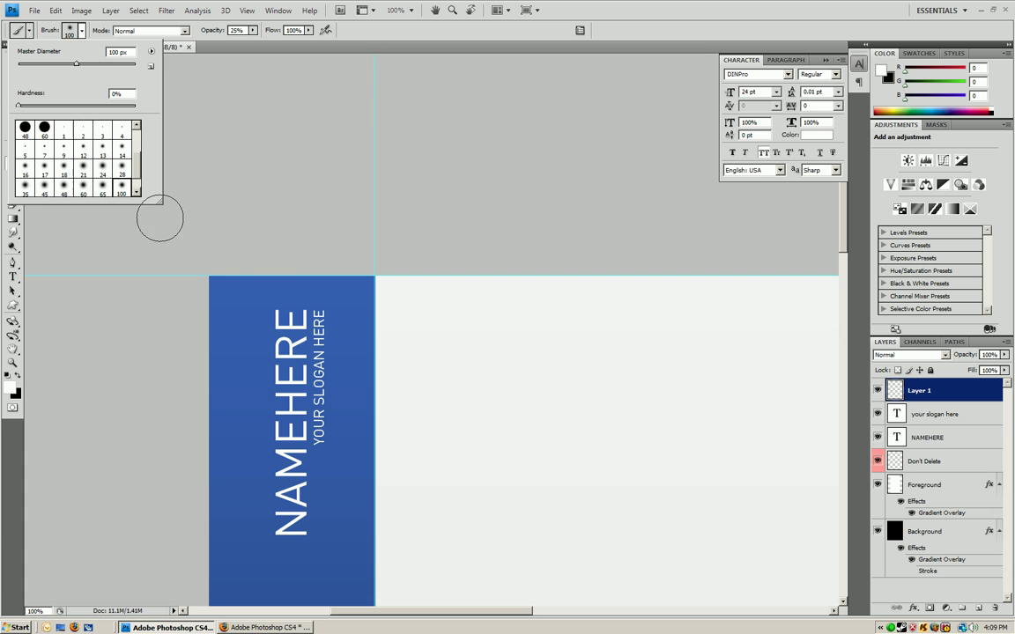
pyautogui.scroll(-1, 127, 183)
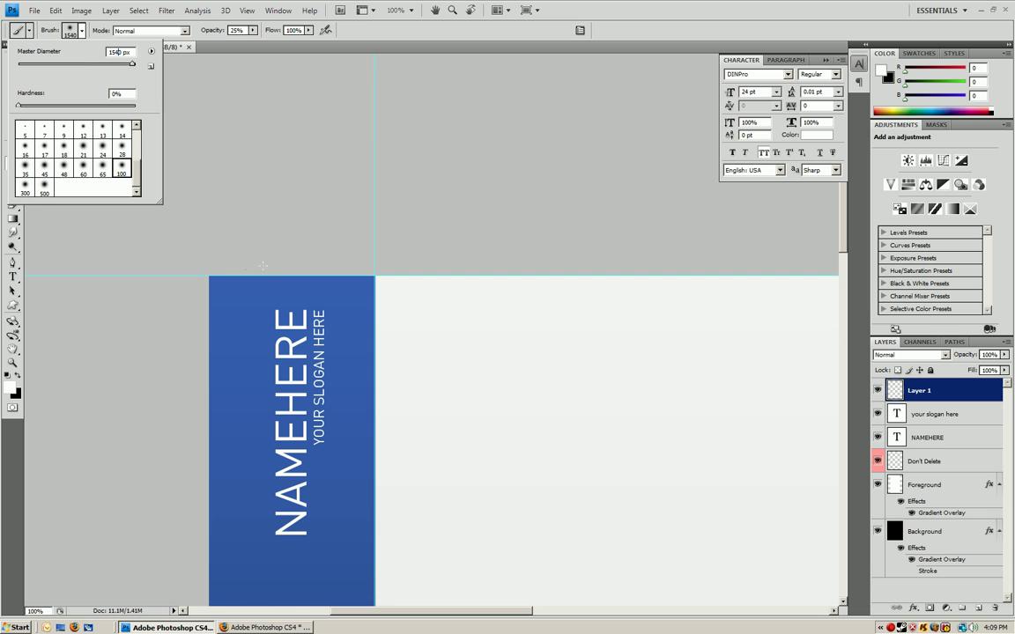
pyautogui.click(975, 386)
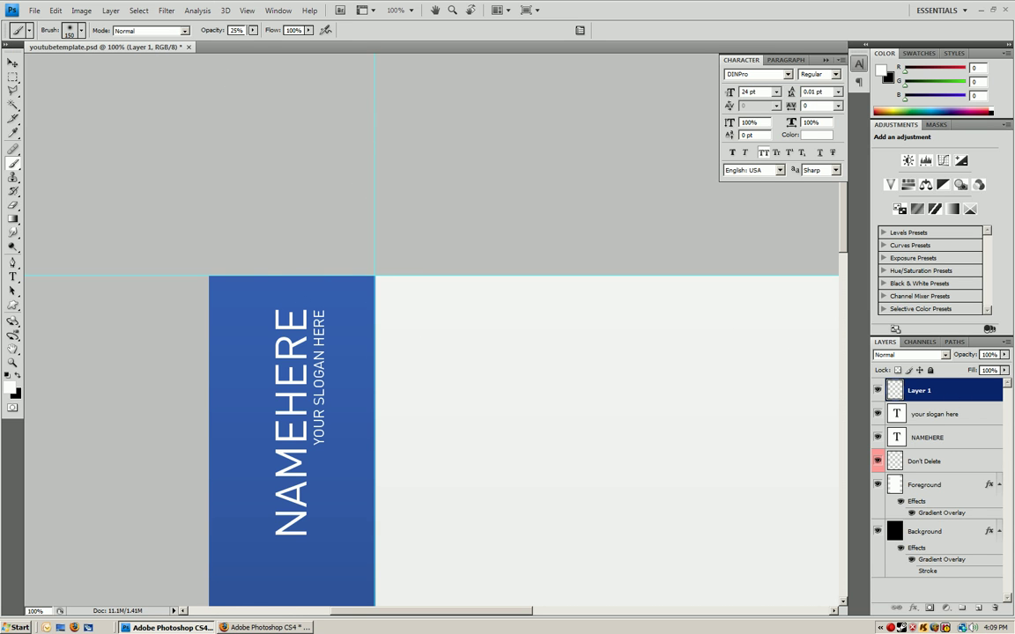
# Paint a soft white highlight at 25% opacity at the top edge of both the left and right blue strips
pyautogui.click(288, 276)
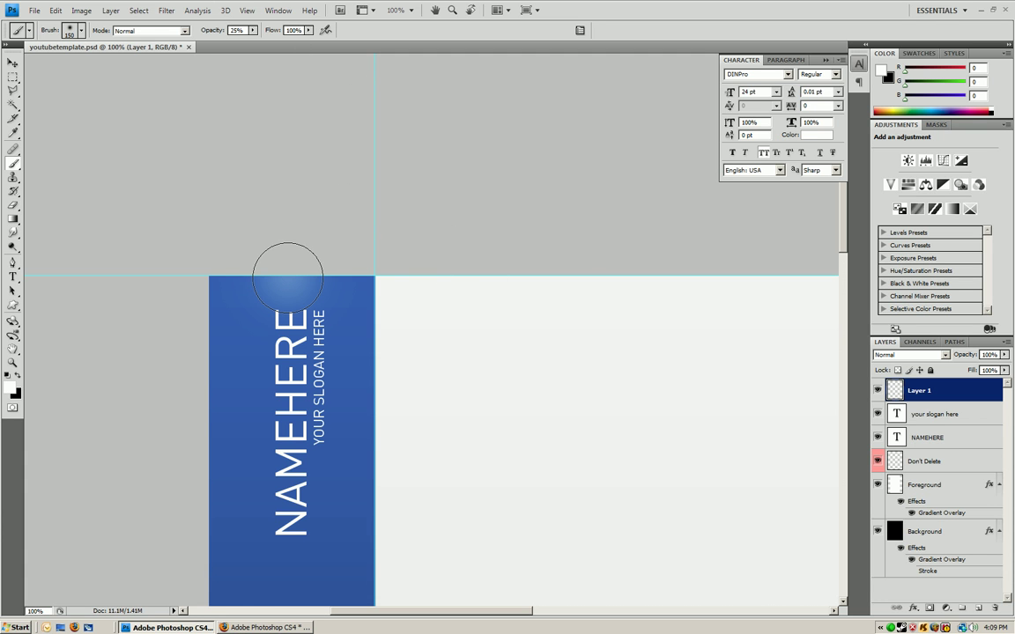
pyautogui.hscroll(10, 439, 310)
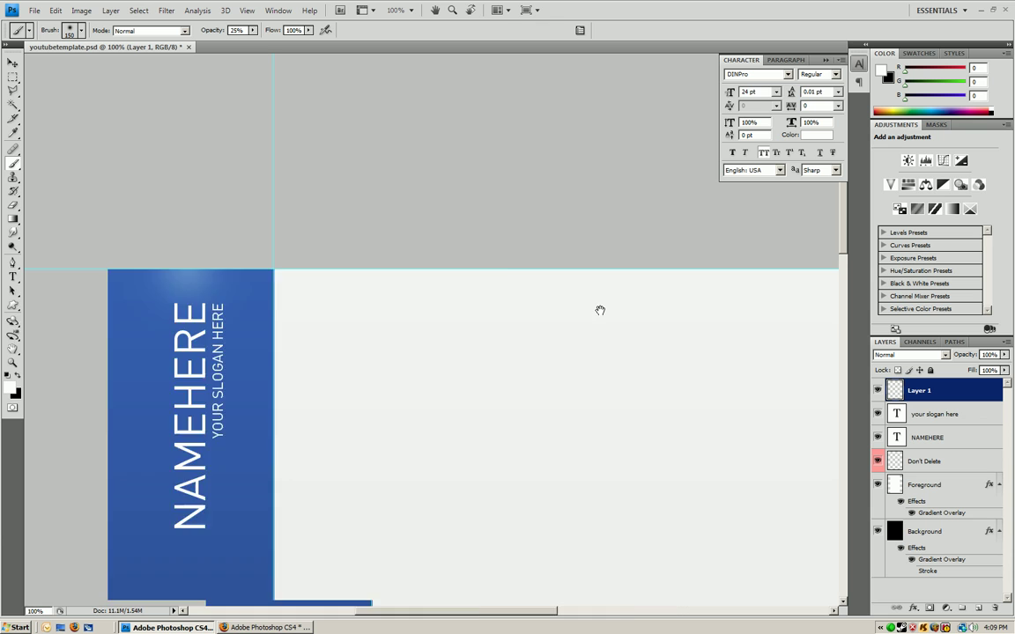
pyautogui.click(434, 283)
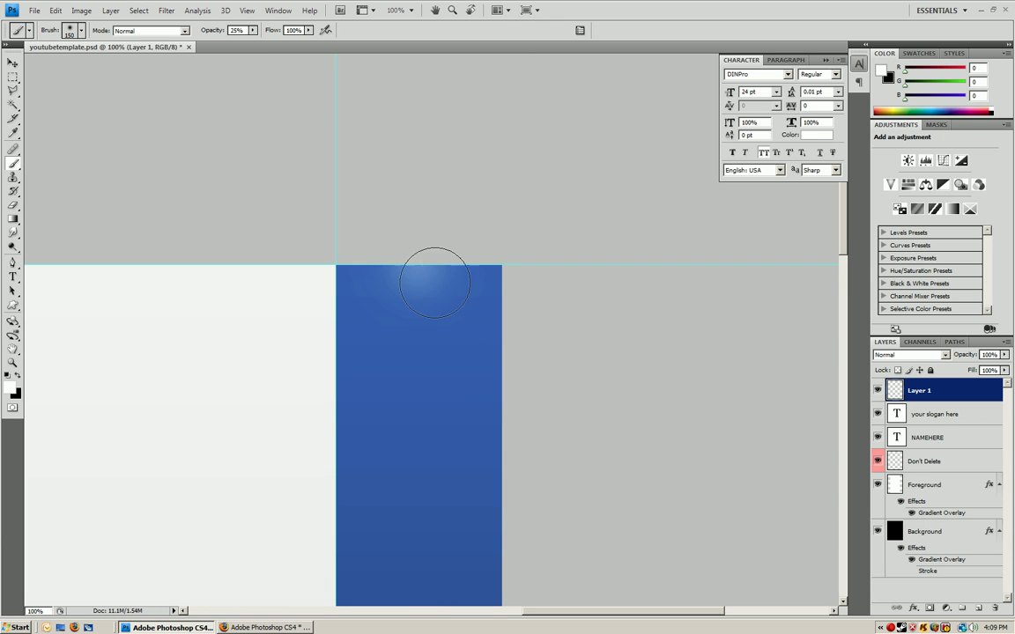
# Examine the highlights on both blue strips with the whole canvas in view, returning to actual pixels at the left strip
pyautogui.click(13, 362)
pyautogui.rightClick(244, 353)
pyautogui.click(262, 369)
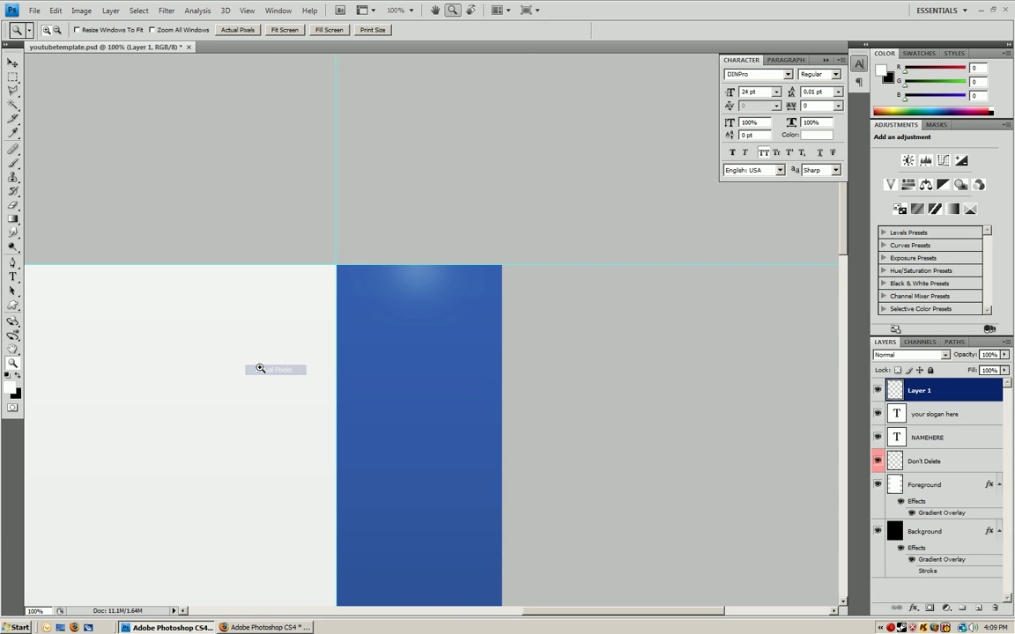
pyautogui.rightClick(324, 360)
pyautogui.click(340, 365)
pyautogui.rightClick(347, 99)
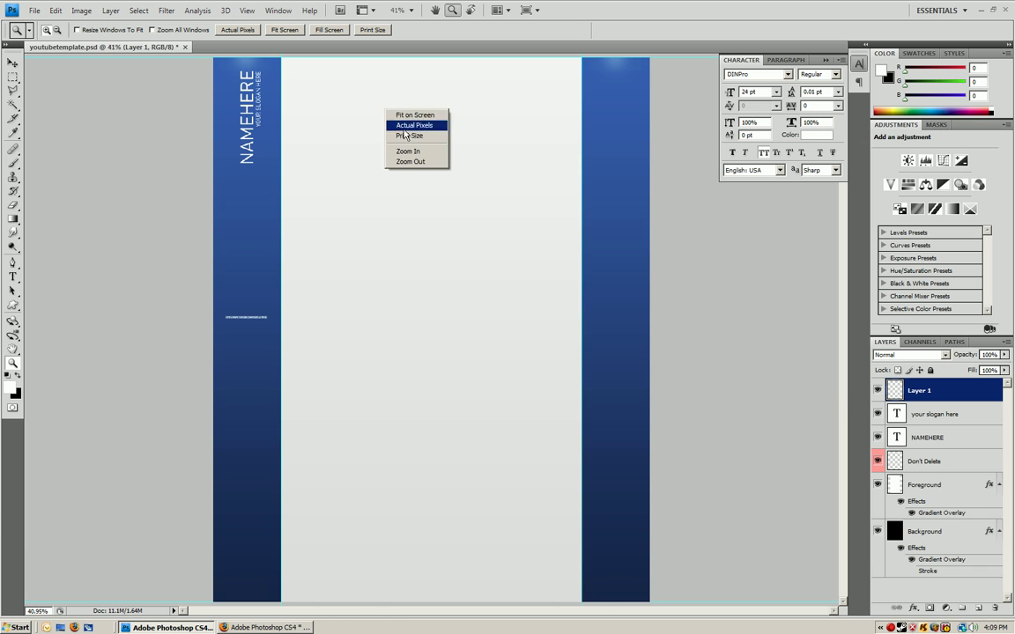
pyautogui.click(373, 113)
pyautogui.scroll(3, 333, 422)
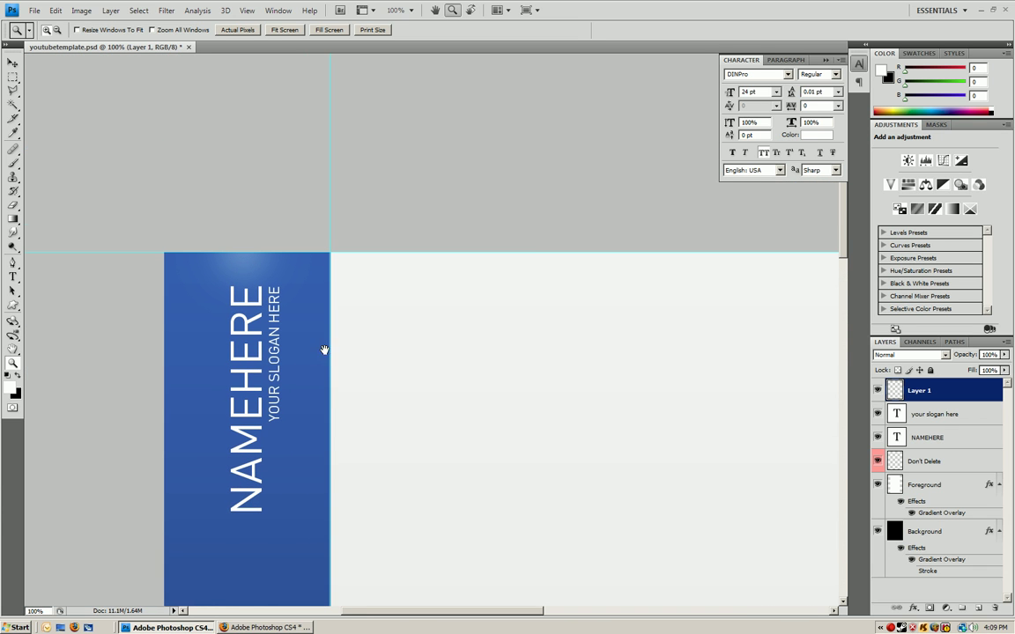
# Create a new layer above the first highlight layer and set the soft round brush's diameter to 298 px
pyautogui.hotkey('ctrl', 'shift', 'n')
pyautogui.press('Return')
pyautogui.click(15, 170)
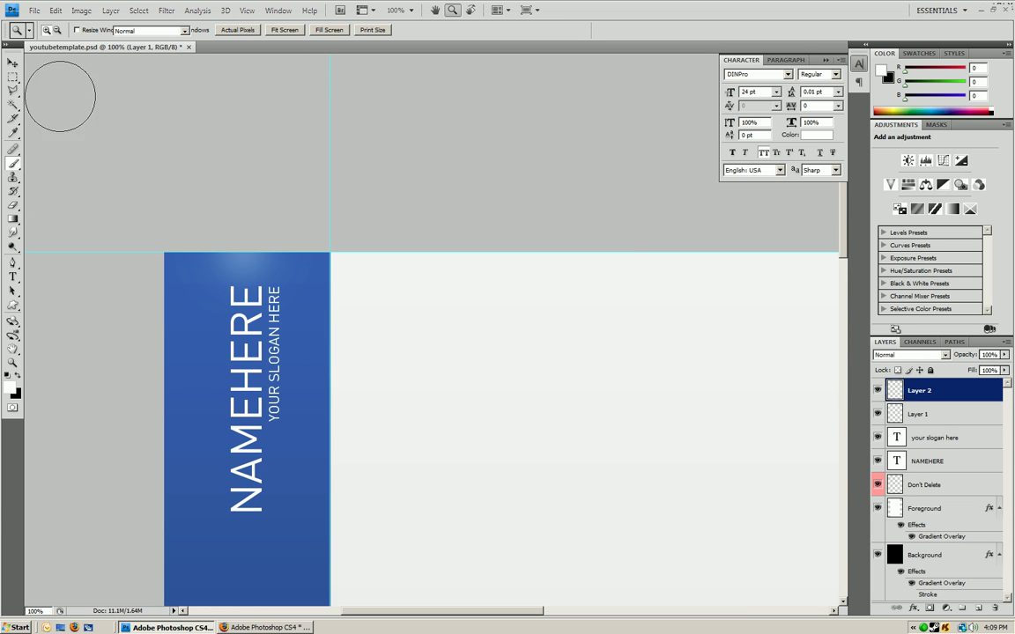
pyautogui.click(81, 30)
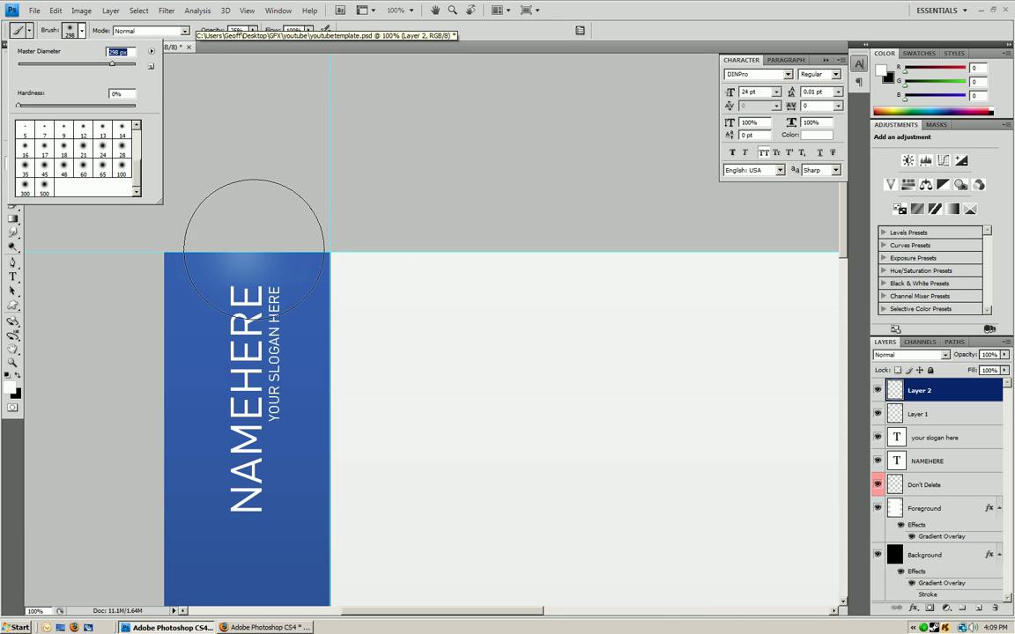
# Try larger soft white dabs at 25% opacity on the left blue strip's top edge and undo them
pyautogui.click(238, 235)
pyautogui.hotkey('ctrl', 'z')
pyautogui.click(243, 238)
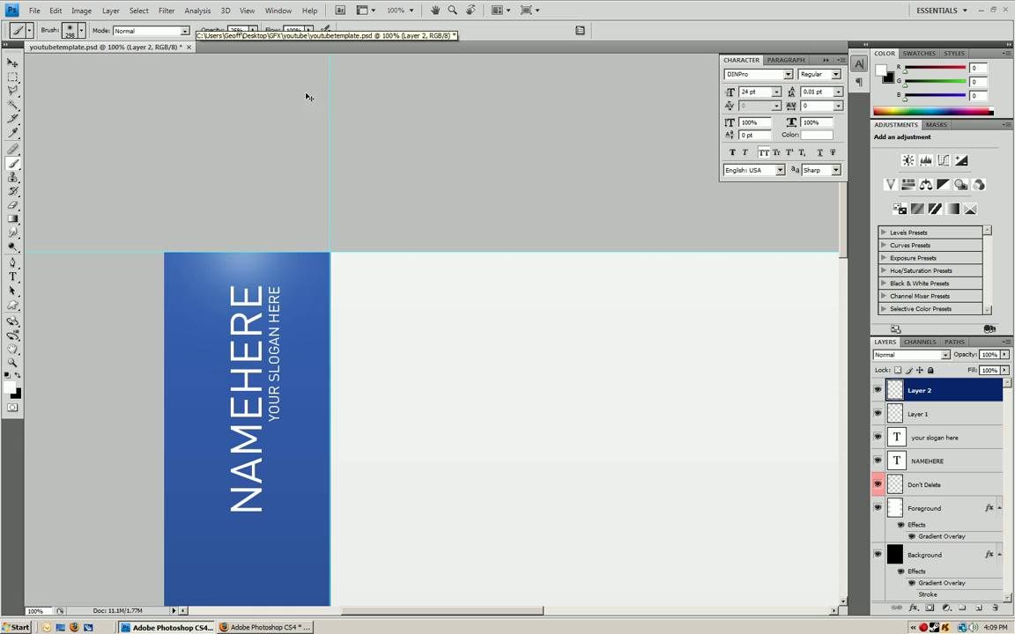
pyautogui.hotkey('ctrl', 'z')
# Set the brush opacity to 37% and paint a larger soft white highlight at the top edge of both blue strips
pyautogui.moveTo(253, 31); pyautogui.dragTo(261, 41)
pyautogui.click(253, 256)
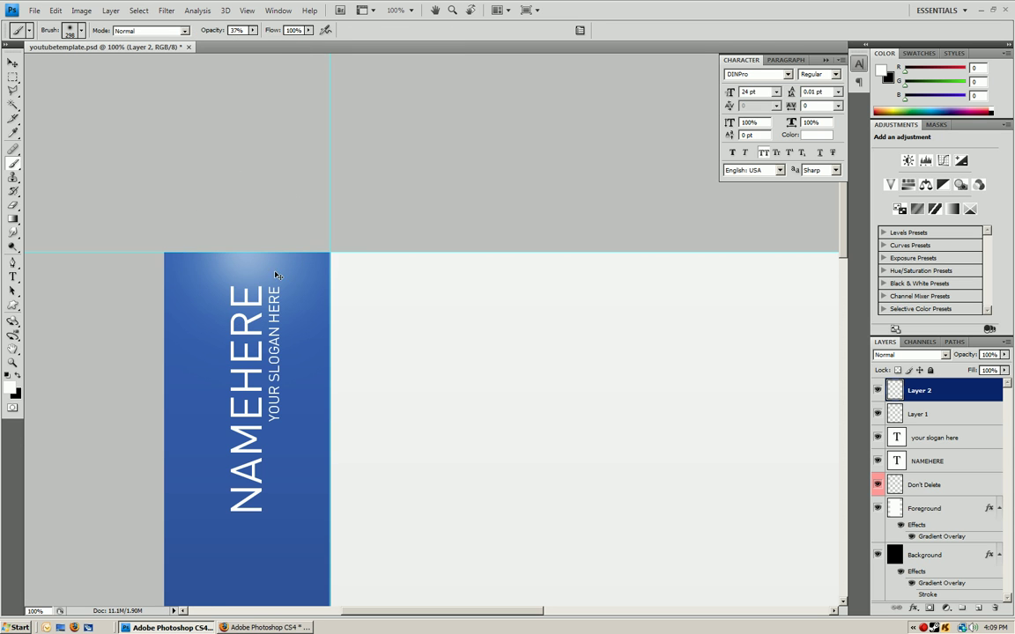
pyautogui.moveTo(586, 222)
pyautogui.mouseDown()
pyautogui.moveTo(165, 226)
pyautogui.moveTo(353, 220)
pyautogui.mouseUp()
pyautogui.click(488, 243)
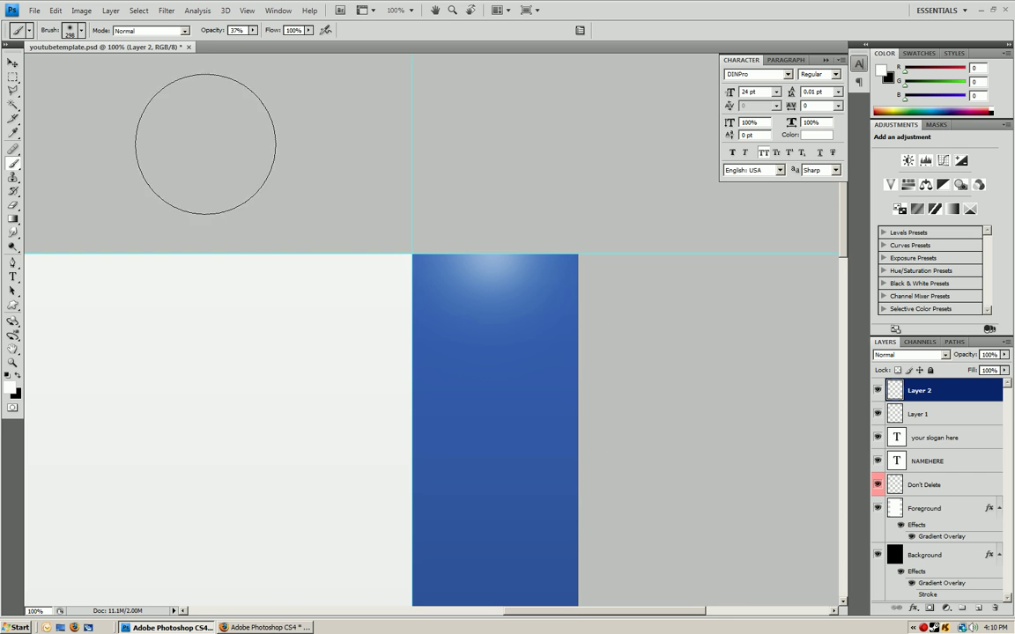
pyautogui.moveTo(203, 141); pyautogui.dragTo(417, 230)
pyautogui.moveTo(95, 171); pyautogui.dragTo(341, 212)
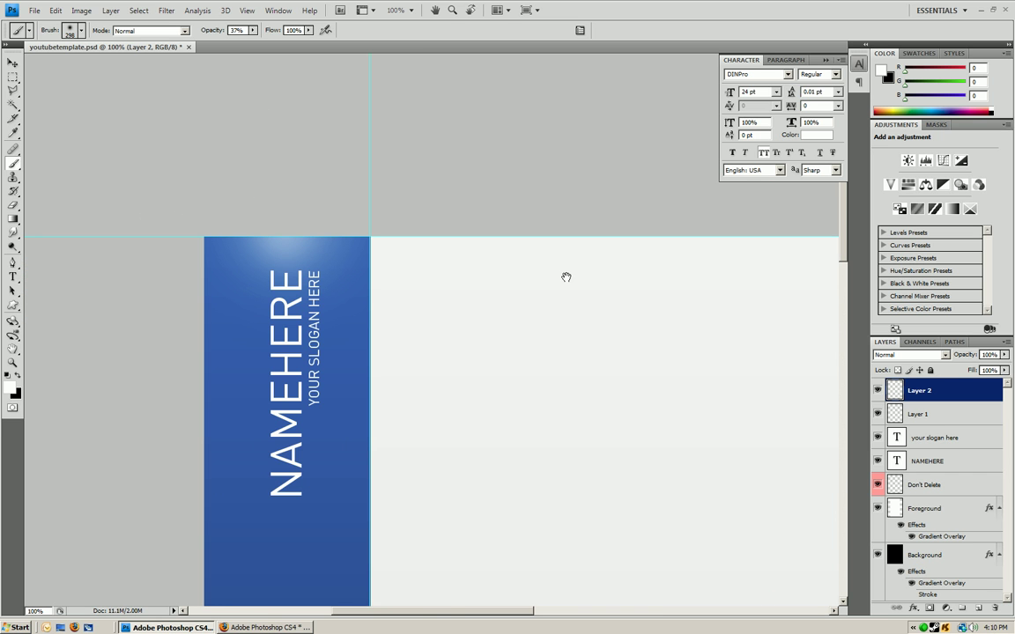
pyautogui.moveTo(650, 271); pyautogui.dragTo(95, 260)
pyautogui.moveTo(34, 402); pyautogui.dragTo(631, 255)
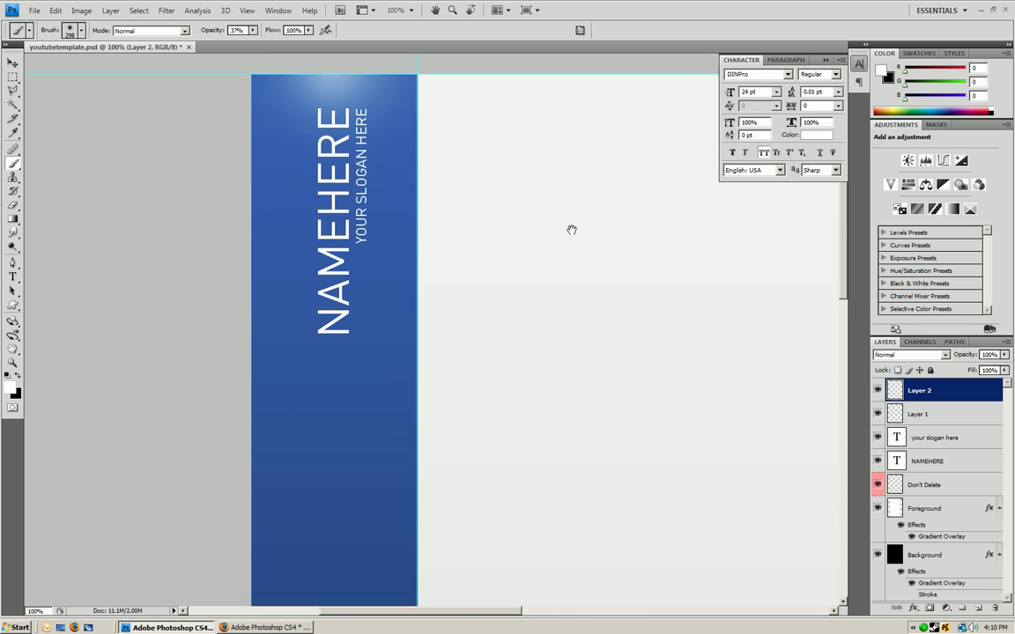
pyautogui.moveTo(571, 226)
pyautogui.mouseDown()
pyautogui.moveTo(320, 214)
pyautogui.moveTo(470, 478)
pyautogui.moveTo(365, 270)
pyautogui.moveTo(330, 265)
pyautogui.moveTo(324, 387)
pyautogui.moveTo(428, 312)
pyautogui.moveTo(261, 324)
pyautogui.moveTo(567, 304)
pyautogui.mouseUp()
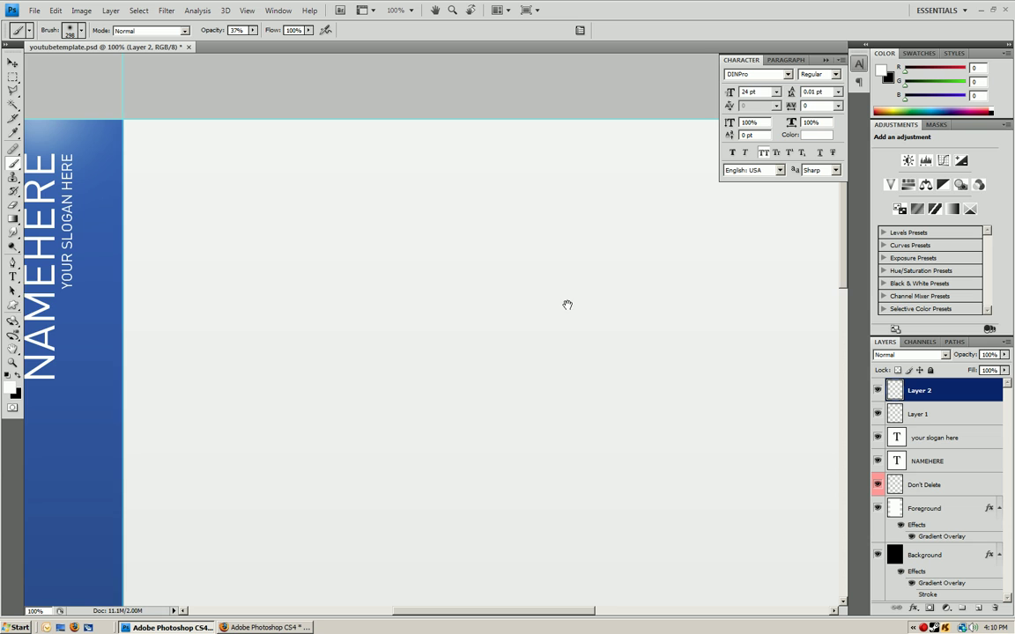
pyautogui.moveTo(333, 202); pyautogui.dragTo(392, 214)
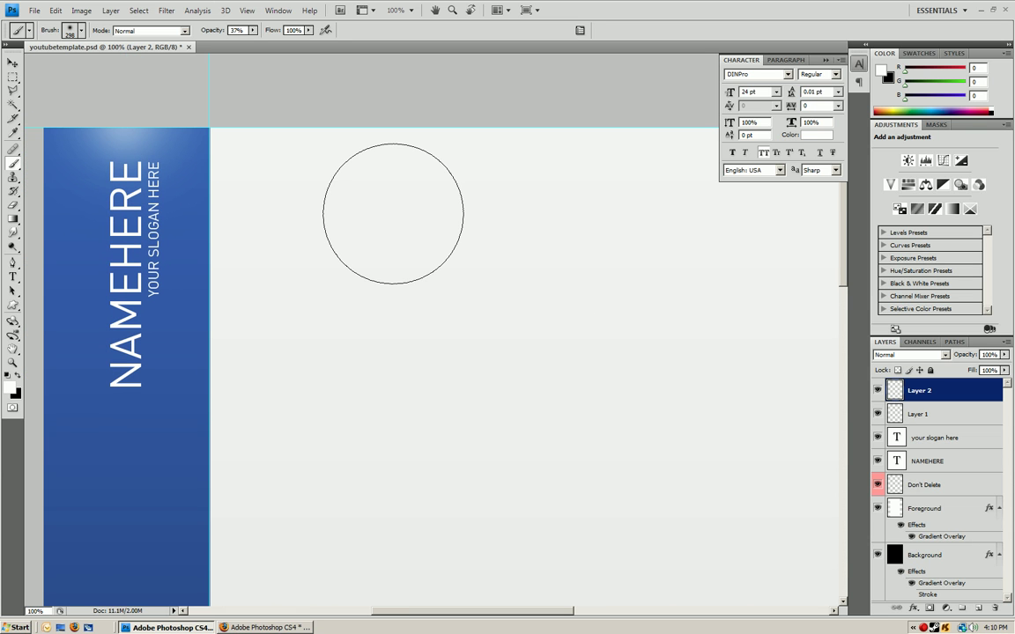